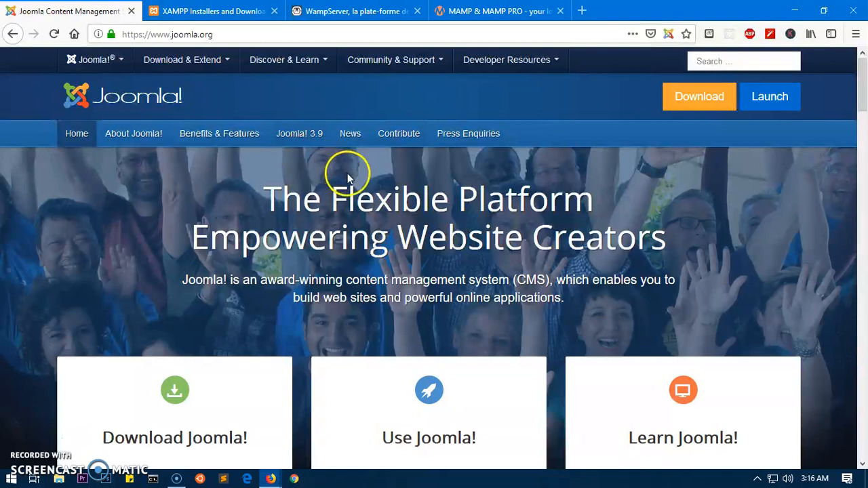
Open joomla.org's downloads page, then switch to the XAMPP 7.3.3 installers page.
left_click(707, 103)
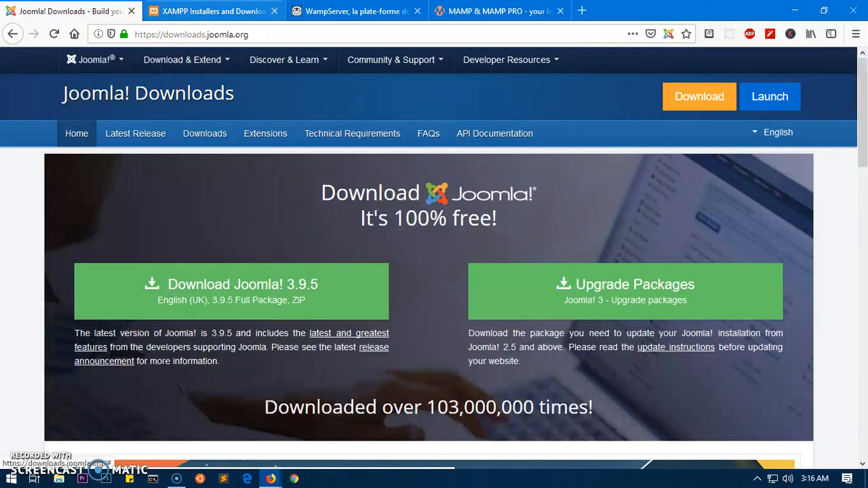
left_click(210, 10)
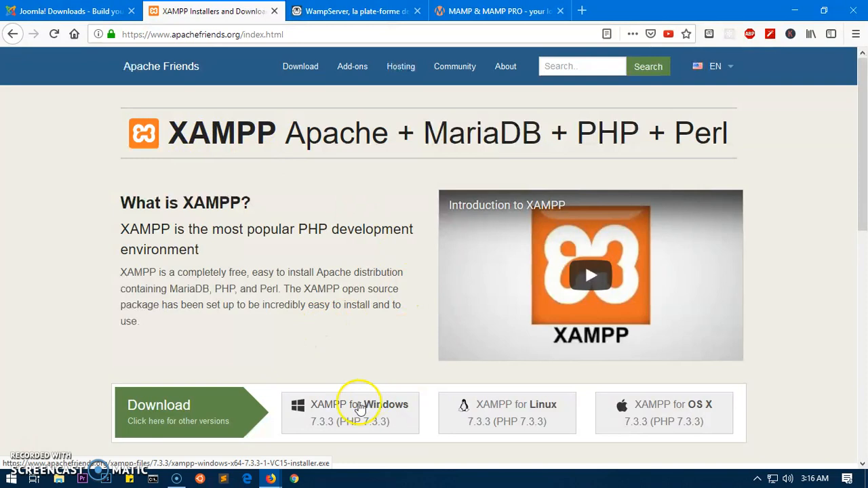
Look over the XAMPP Windows, Linux and OS X downloads, then move to the WampServer homepage.
scroll(378, 455, "down", 3)
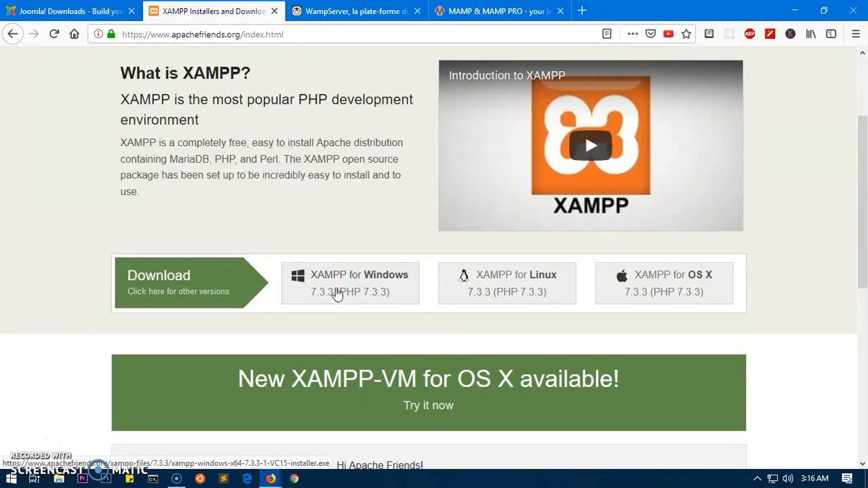
left_click(309, 293)
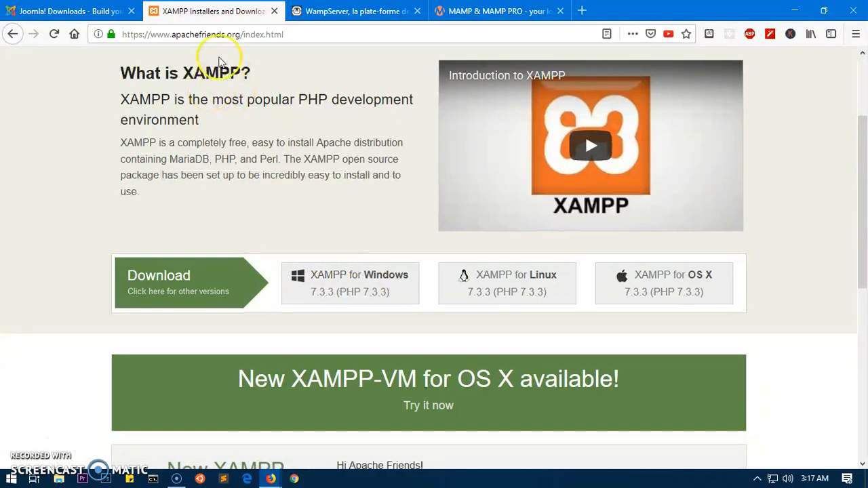
left_click_drag(162, 32, 283, 34)
left_click(305, 34)
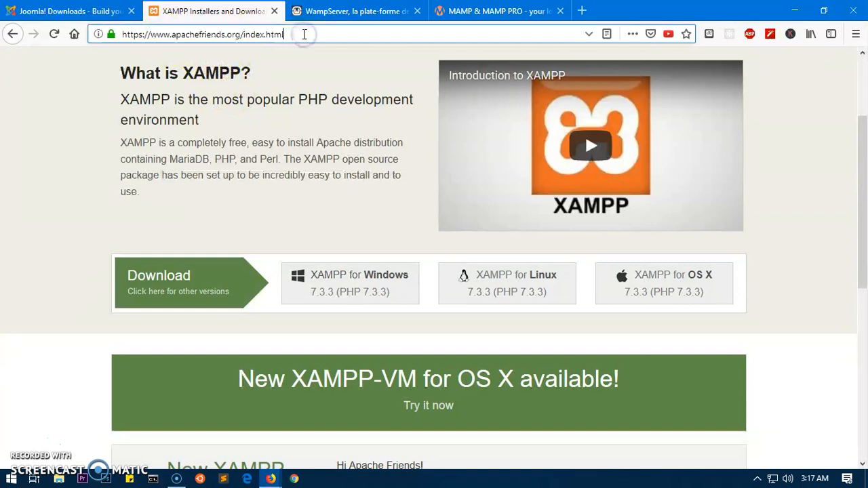
left_click(324, 11)
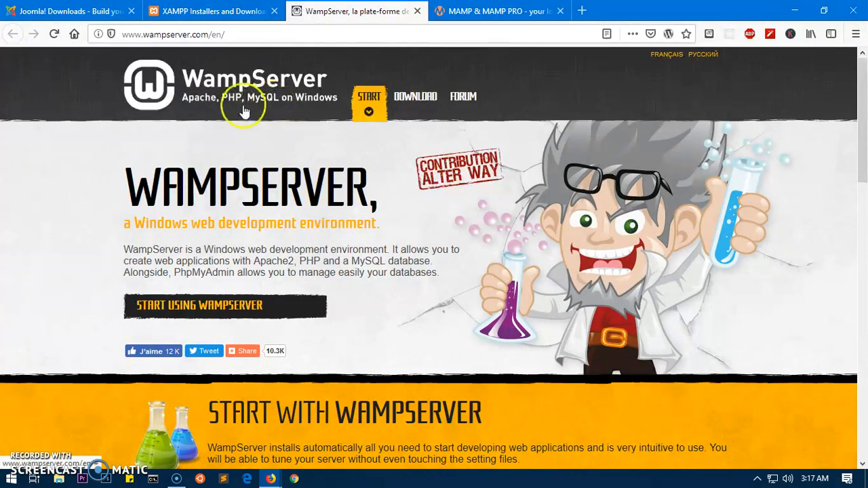
Scroll up and down through the MAMP site.
left_click(166, 35)
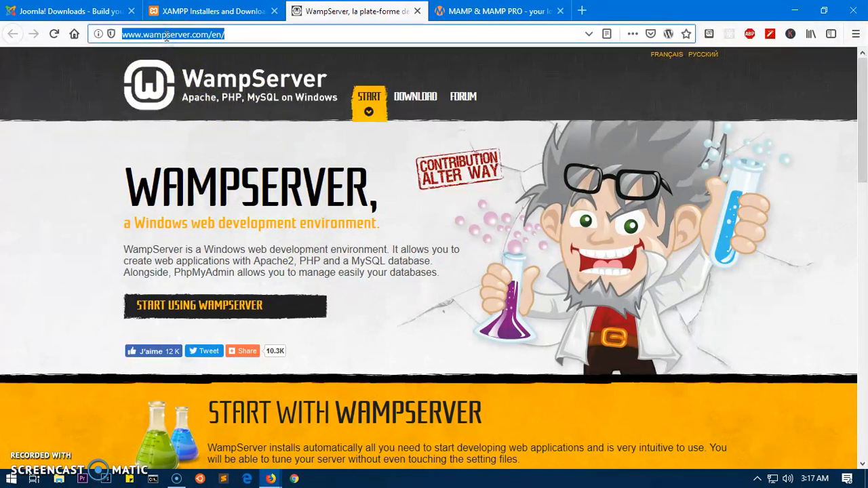
left_click(166, 35)
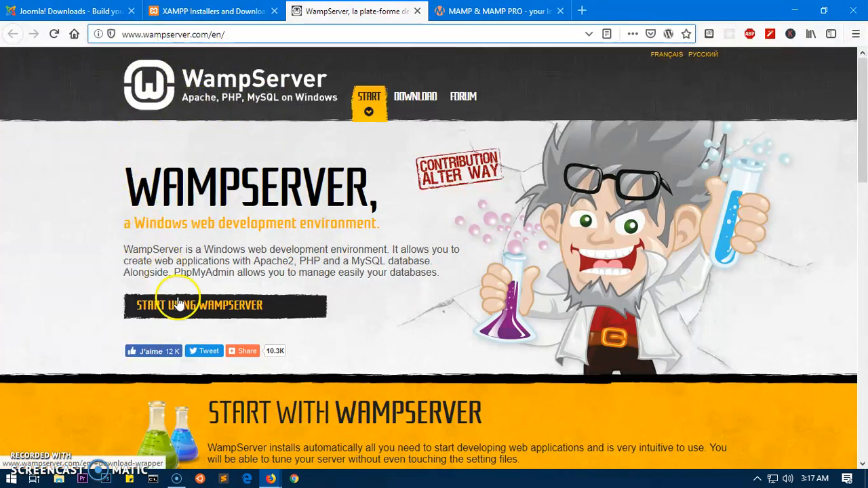
left_click(495, 11)
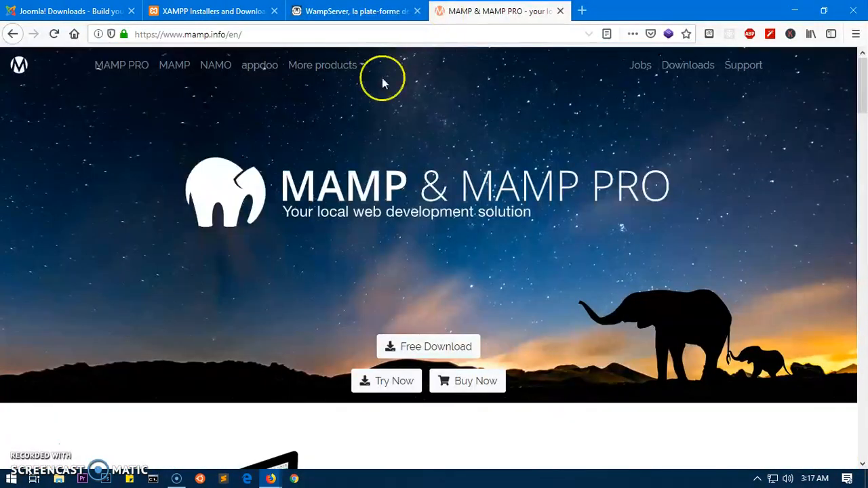
scroll(382, 240, "down", 10)
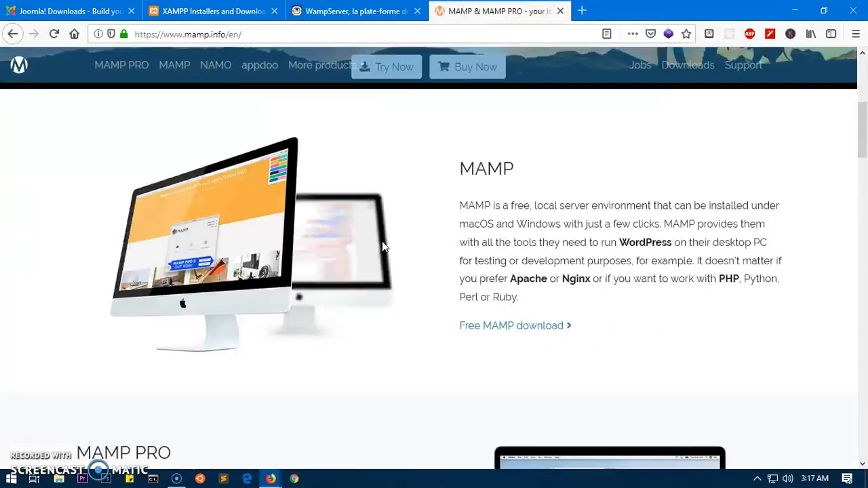
scroll(383, 244, "down", 5)
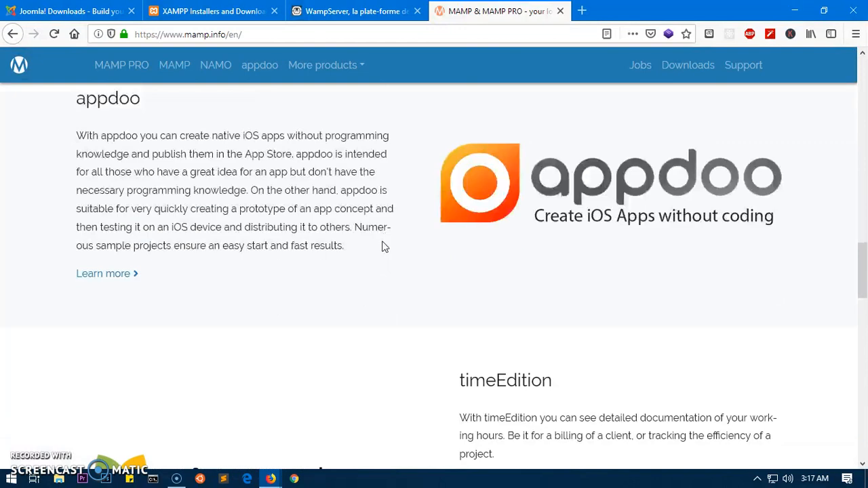
scroll(382, 246, "up", 10)
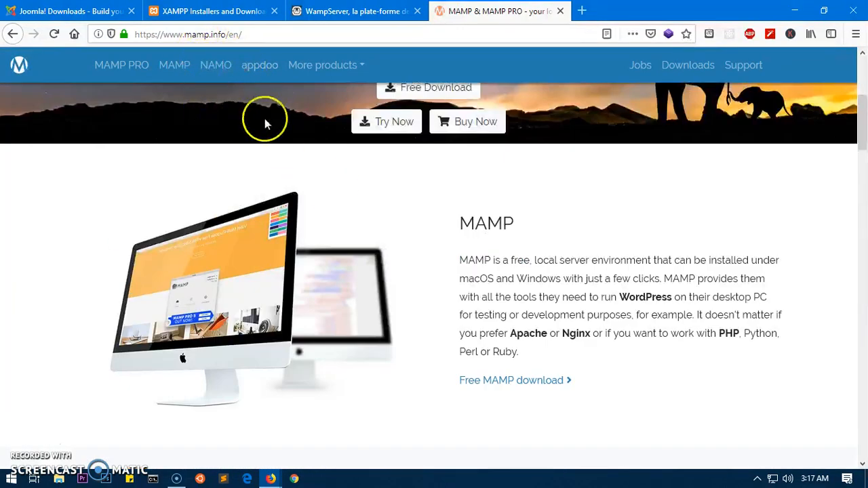
scroll(366, 204, "up", 1)
scroll(357, 222, "up", 4)
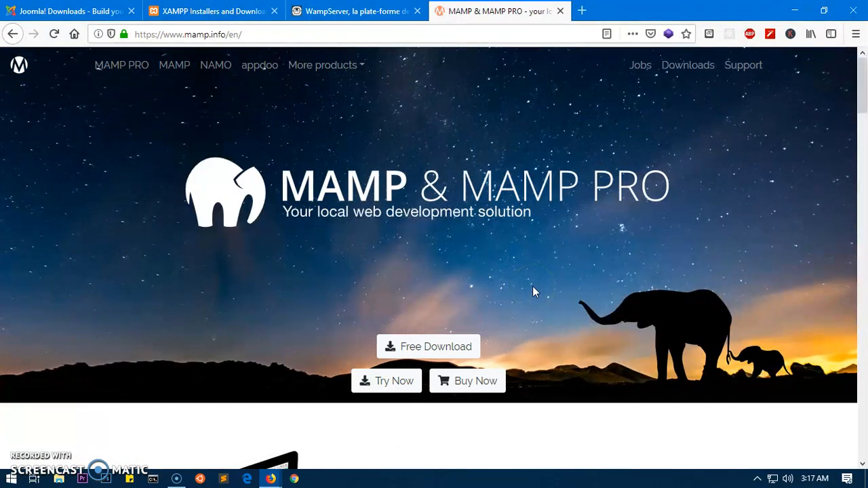
Try MAMP's free download, then return to the Joomla 3.9.5 downloads page.
left_click(353, 11)
left_click(210, 11)
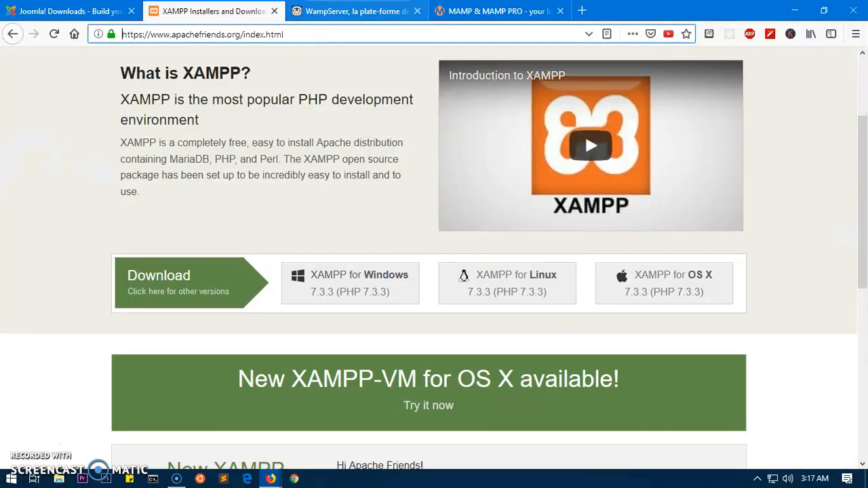
left_click(495, 11)
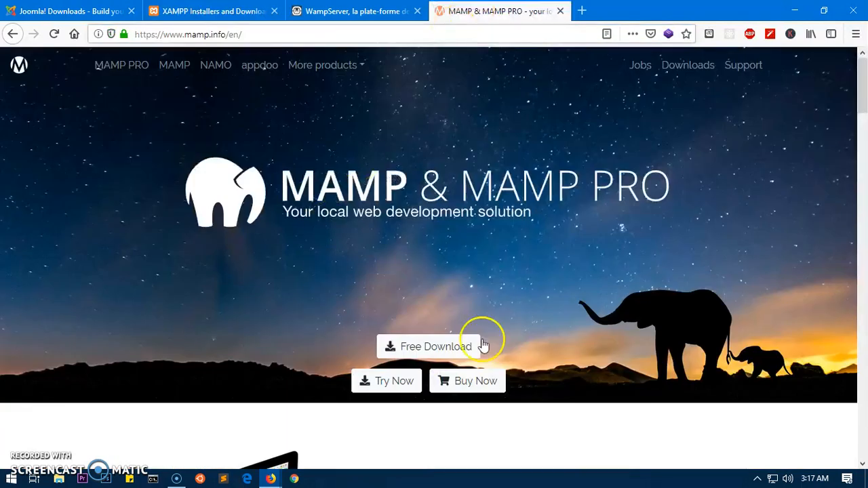
left_click(431, 362)
left_click(101, 10)
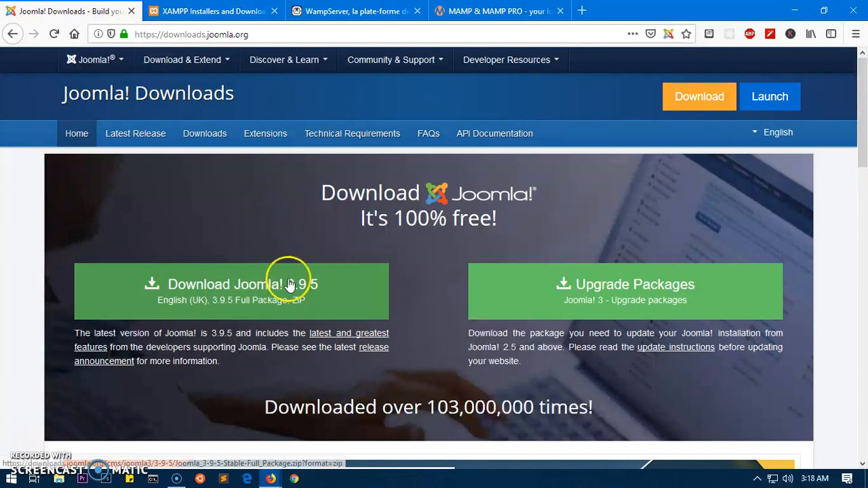
Start downloading the Joomla 3.9.5 Full Package zip from joomla.org.
left_click_drag(207, 36, 89, 34)
key("BackSpace")
key("Return")
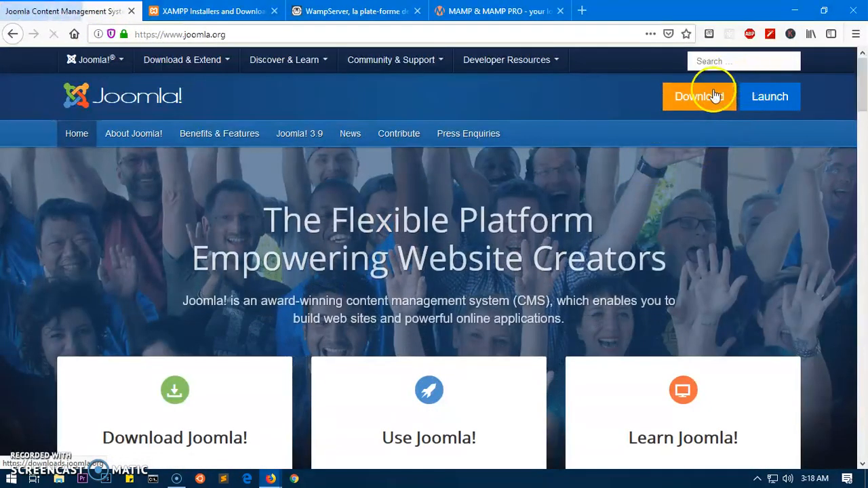
left_click(715, 95)
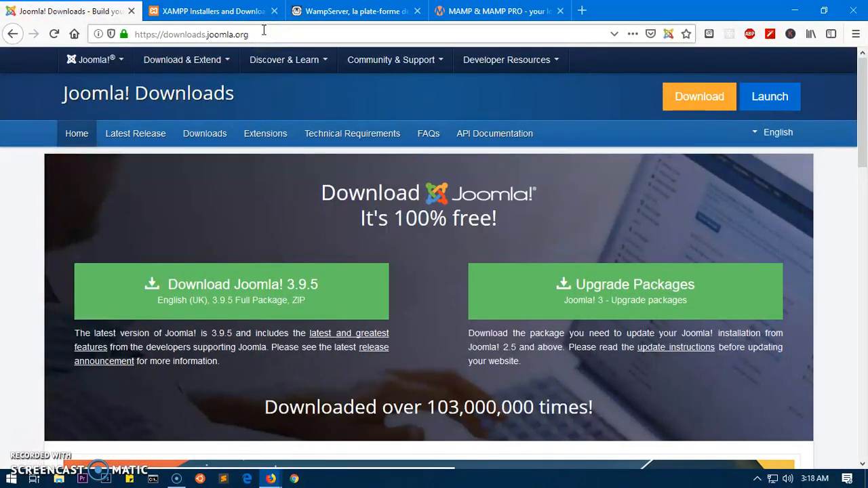
left_click(251, 301)
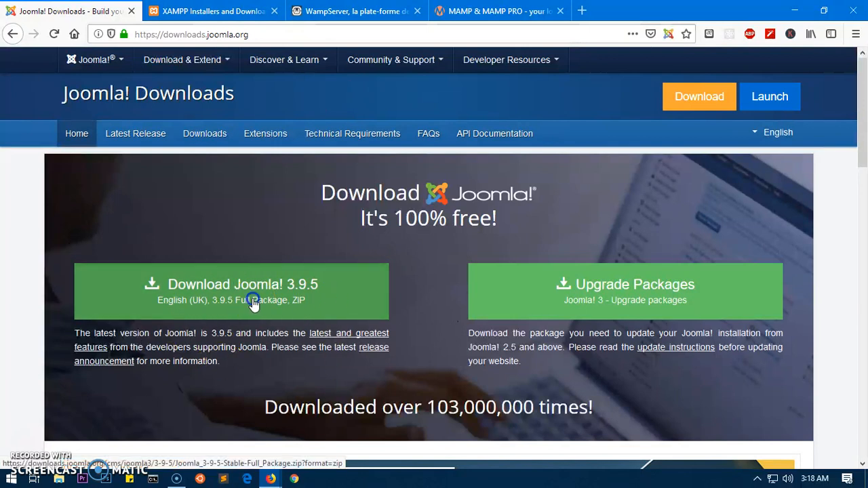
left_click(224, 292)
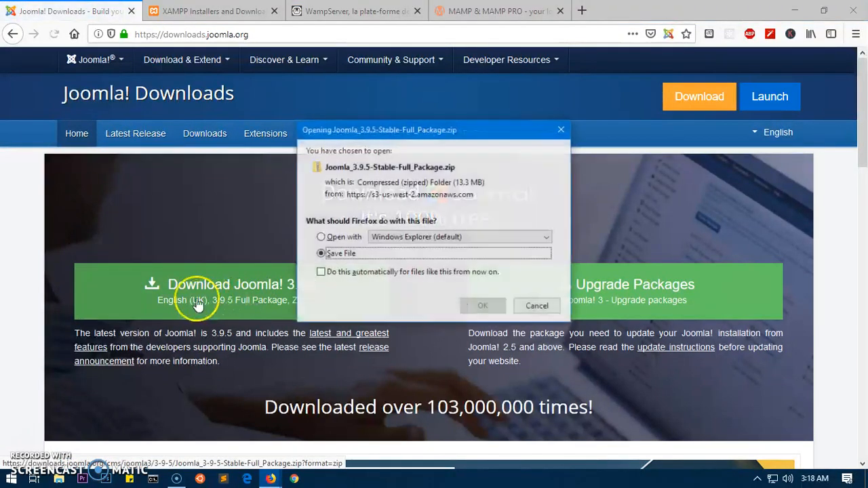
left_click(483, 306)
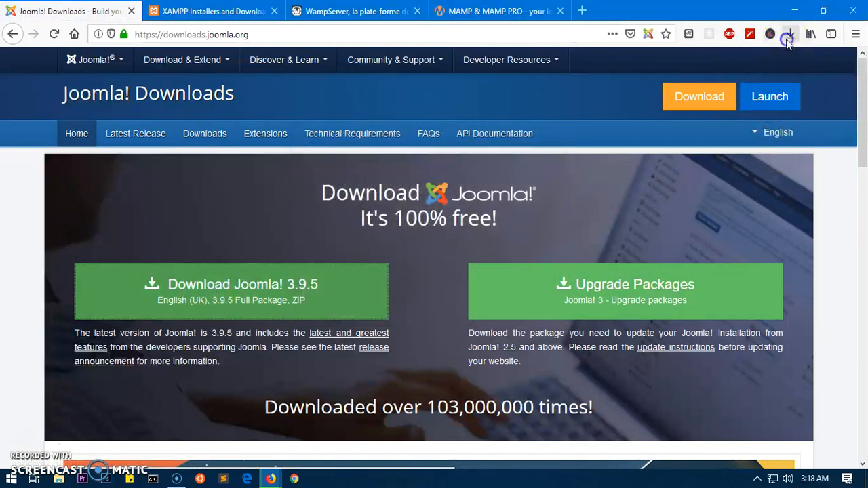
Cancel the duplicate Joomla_3.9.5-Stable-Full_Package.zip download and open File Explorer.
left_click(789, 34)
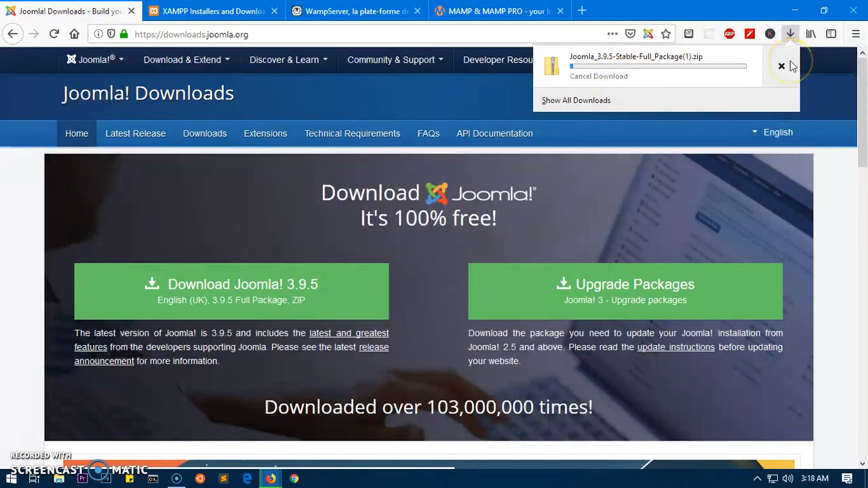
left_click(783, 66)
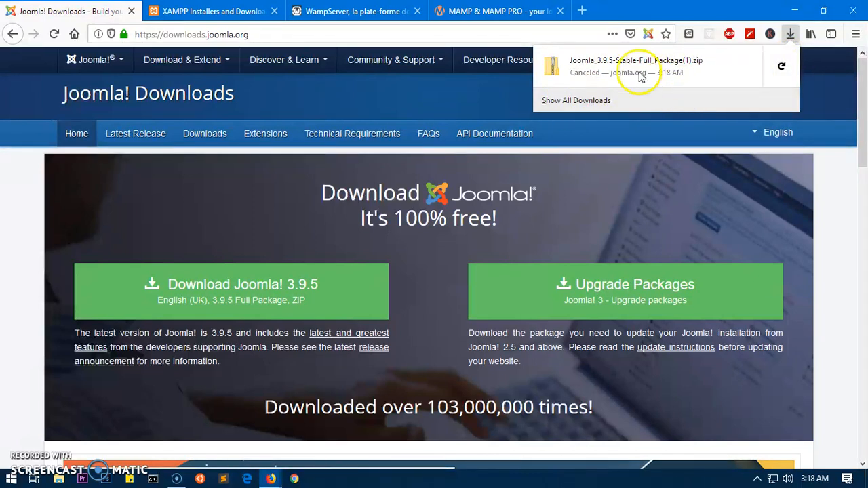
left_click(61, 478)
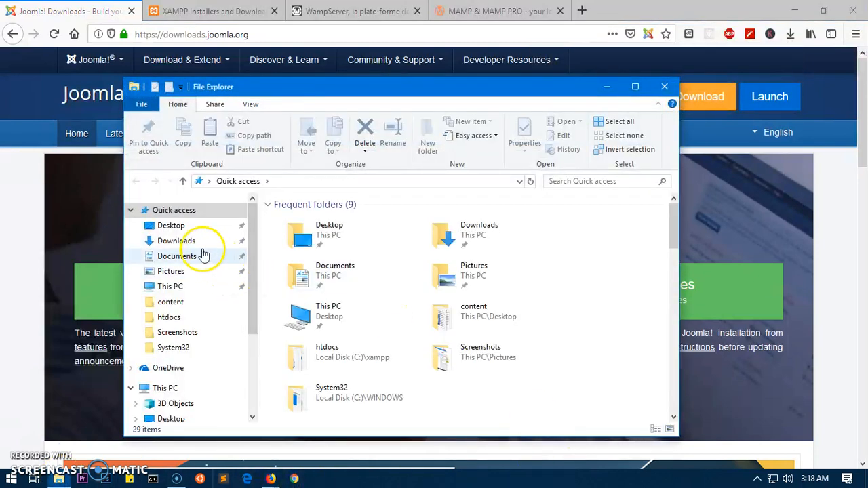
Extract Joomla_3.9.5-Stable-Full_Package.zip from Downloads into a folder named Downloads\Joomla.
left_click(193, 242)
left_click(587, 271)
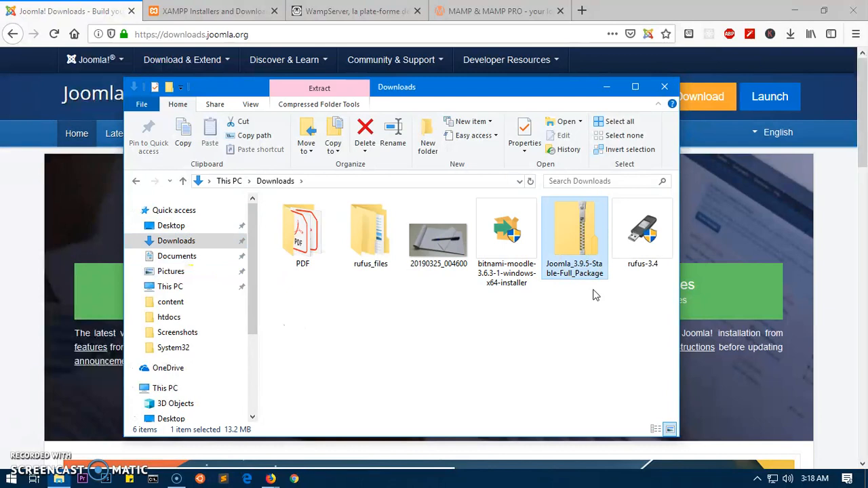
double_click(580, 257)
right_click(579, 257)
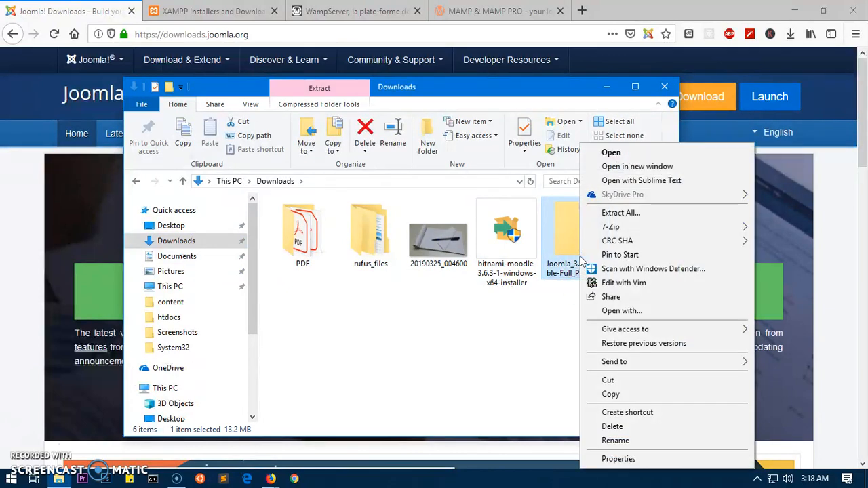
left_click(612, 214)
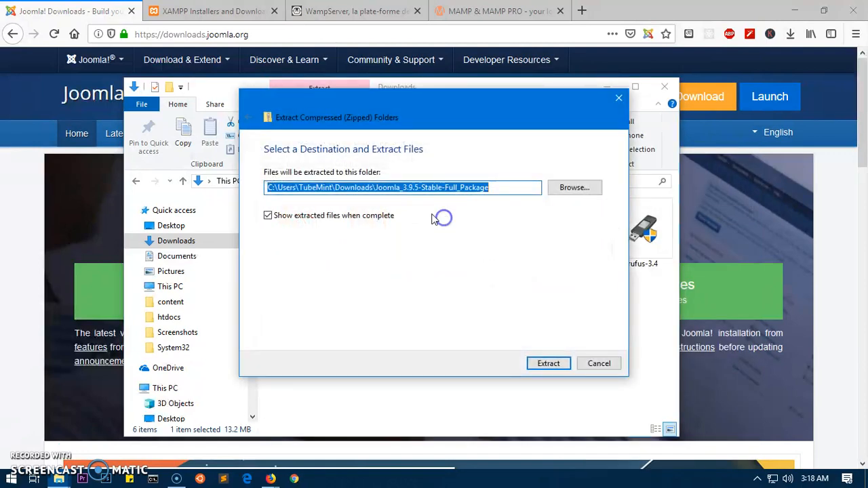
left_click(401, 187)
left_click_drag(401, 189, 484, 189)
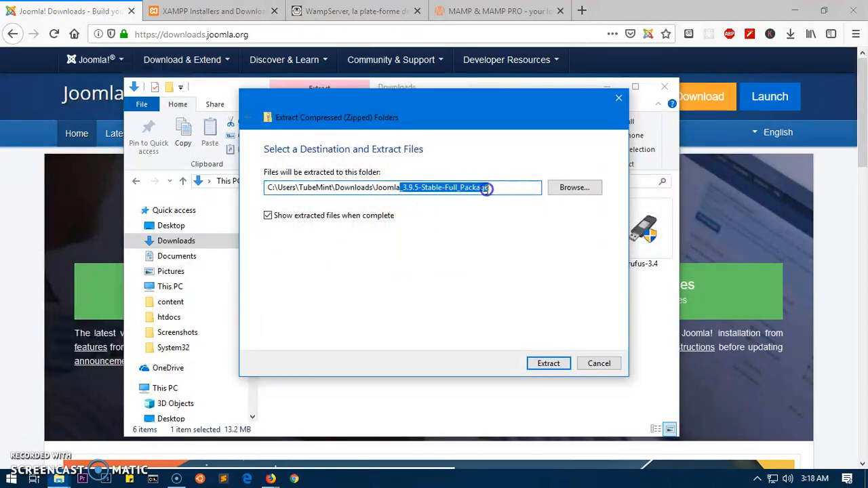
key("BackSpace")
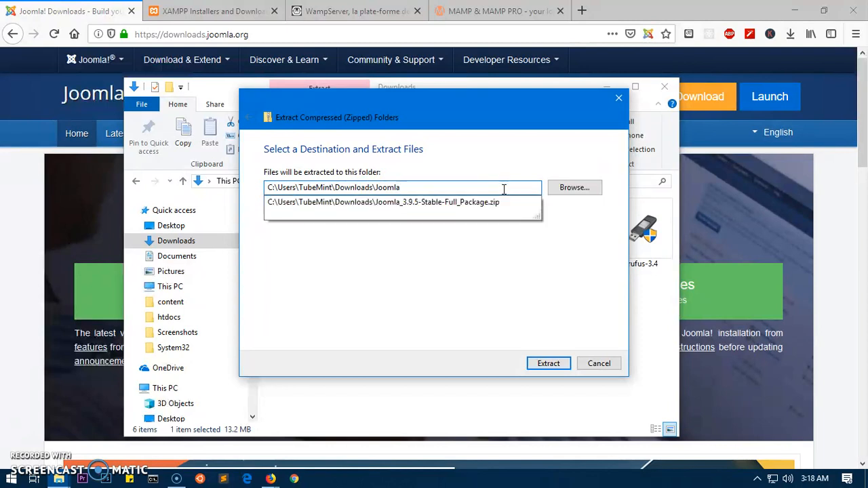
key("Return")
key("Return")
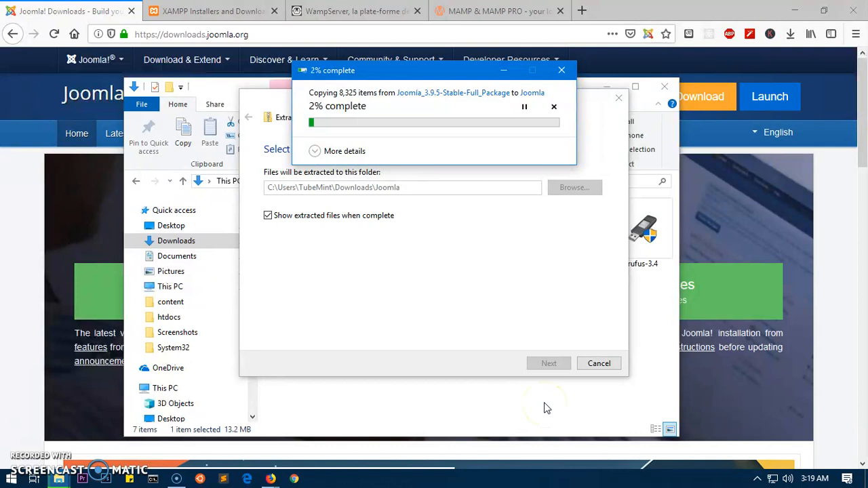
left_click(522, 405)
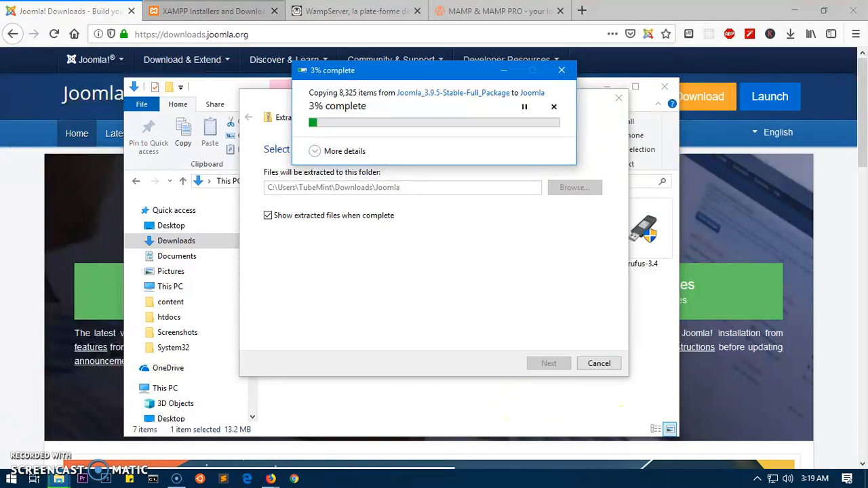
left_click(152, 14)
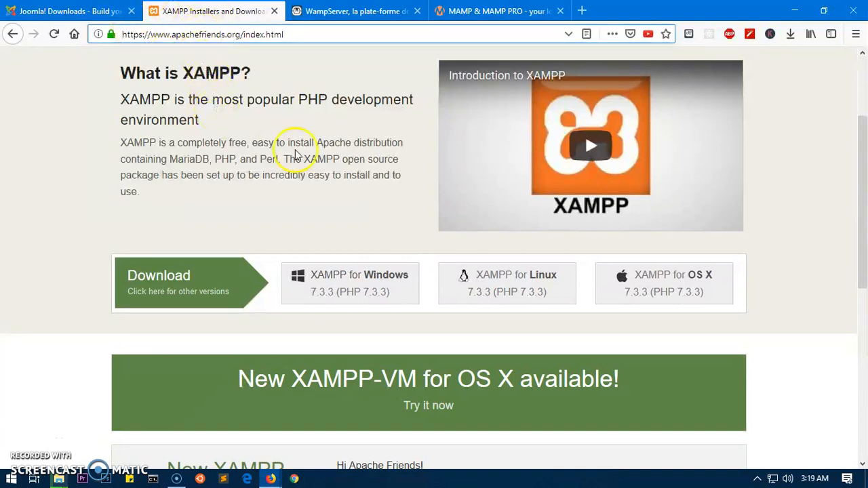
Check the XAMPP tray menu to confirm Apache and MySQL are running.
left_click(11, 479)
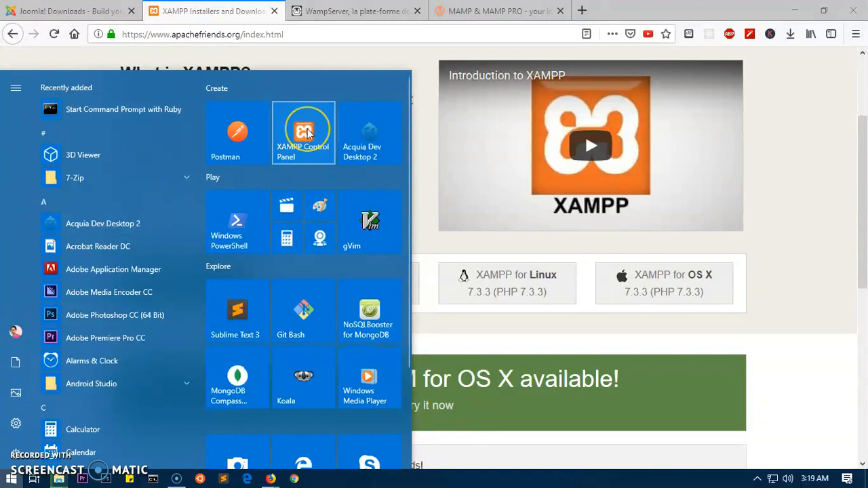
left_click(757, 478)
right_click(769, 439)
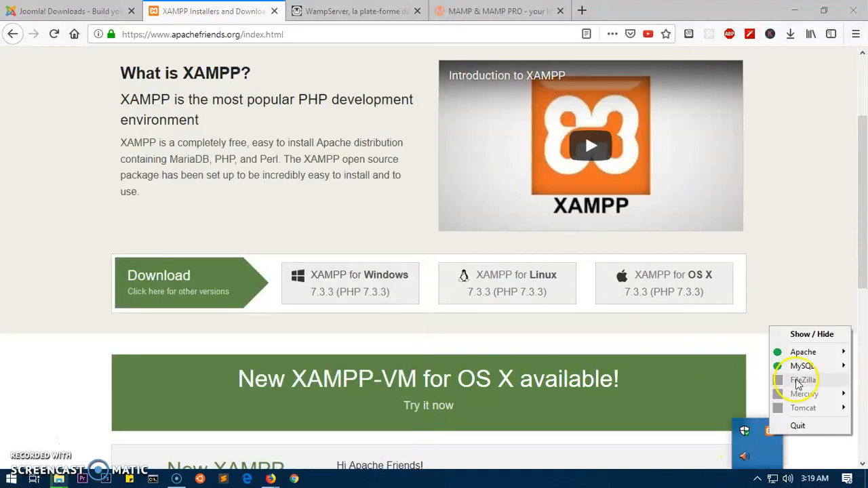
mouse_move(801, 366)
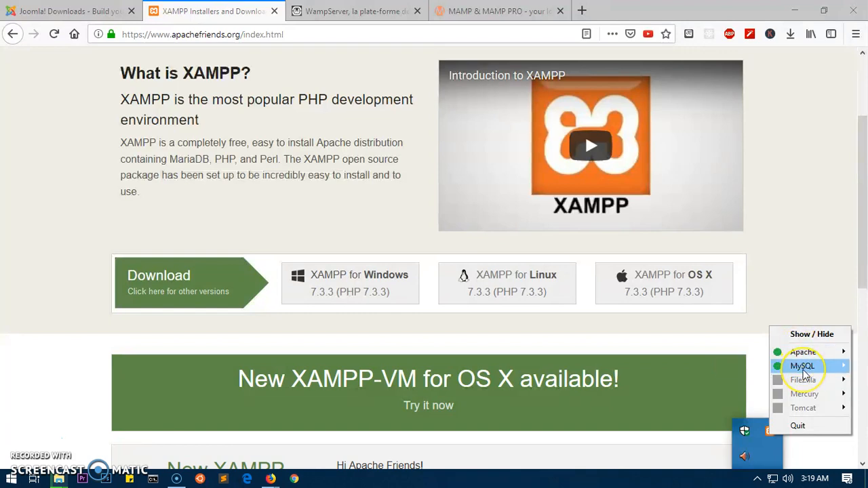
left_click(801, 272)
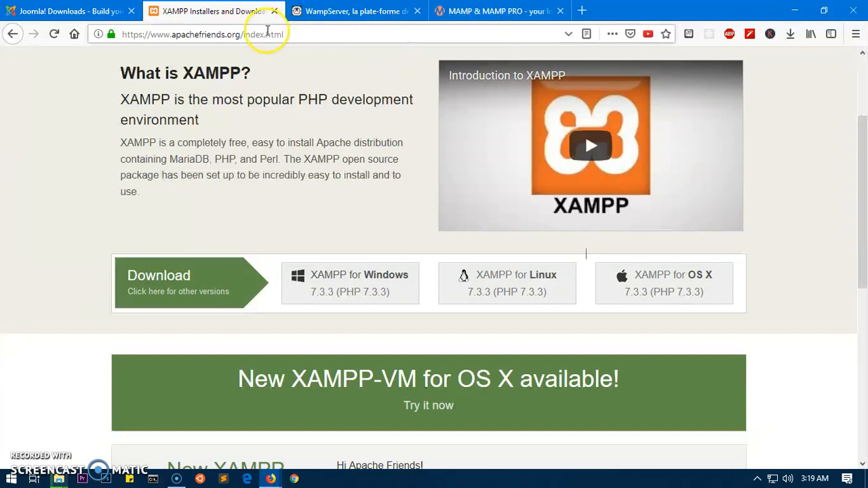
Load localhost in Firefox and open phpMyAdmin 4.8.5 from the XAMPP dashboard.
left_click(272, 32)
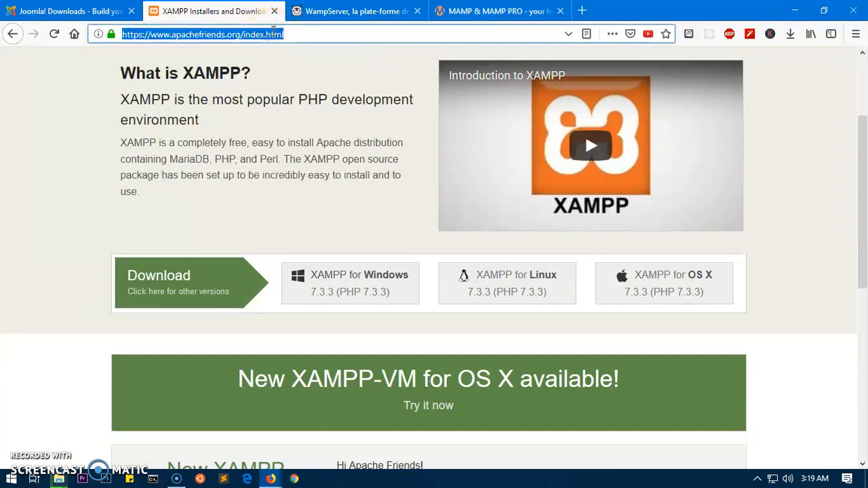
type("/php")
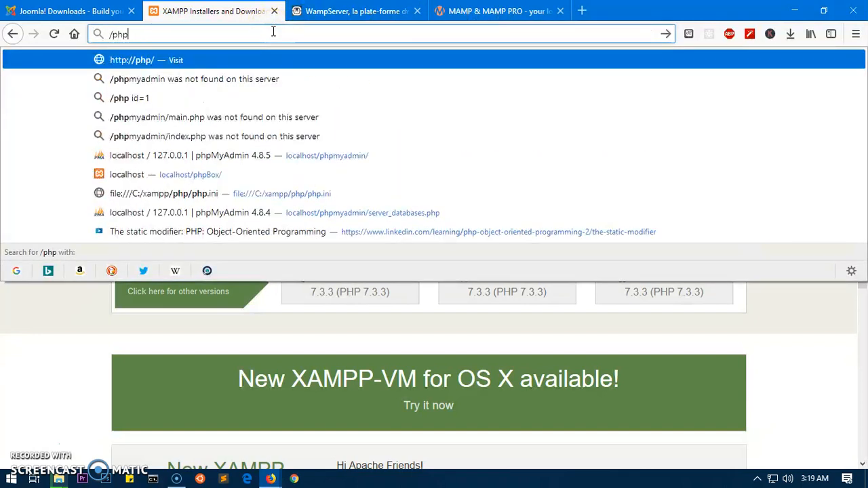
key("Down")
key("Down")
key("Down")
key("Down")
key("Down")
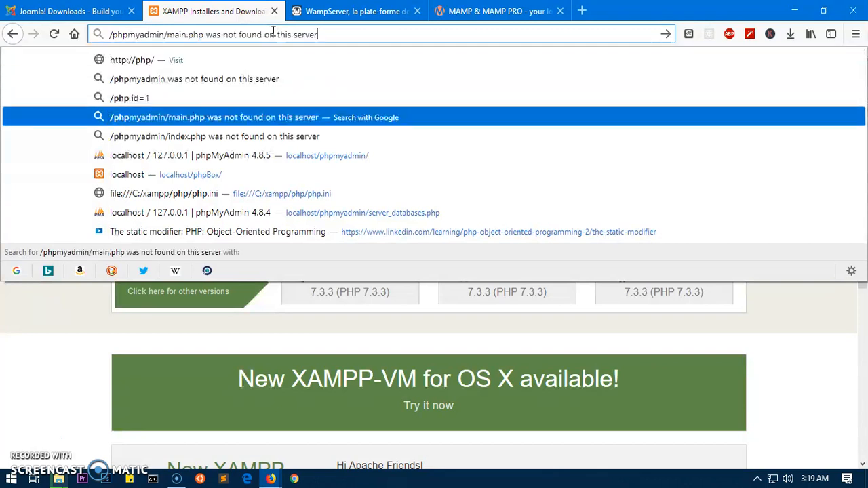
key("Return")
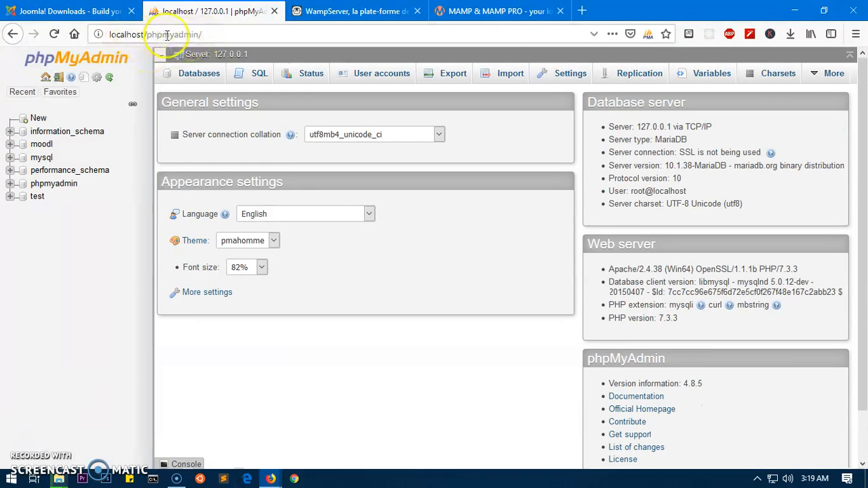
left_click_drag(148, 34, 359, 38)
key("BackSpace")
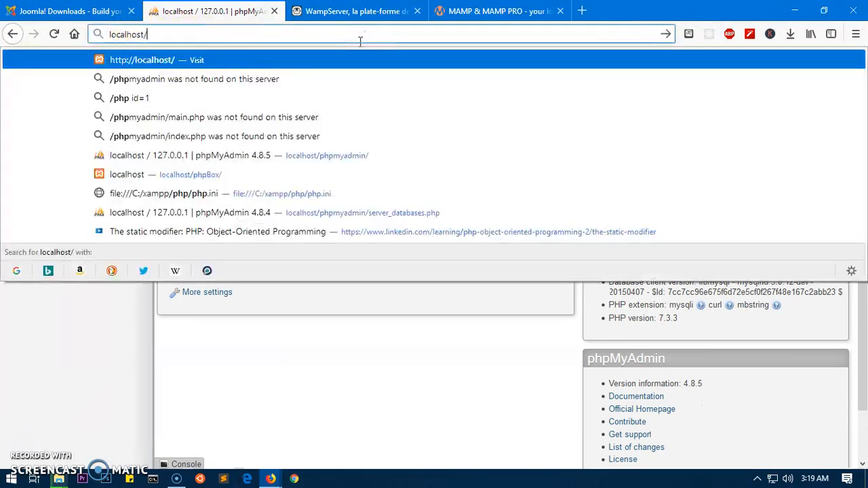
key("Return")
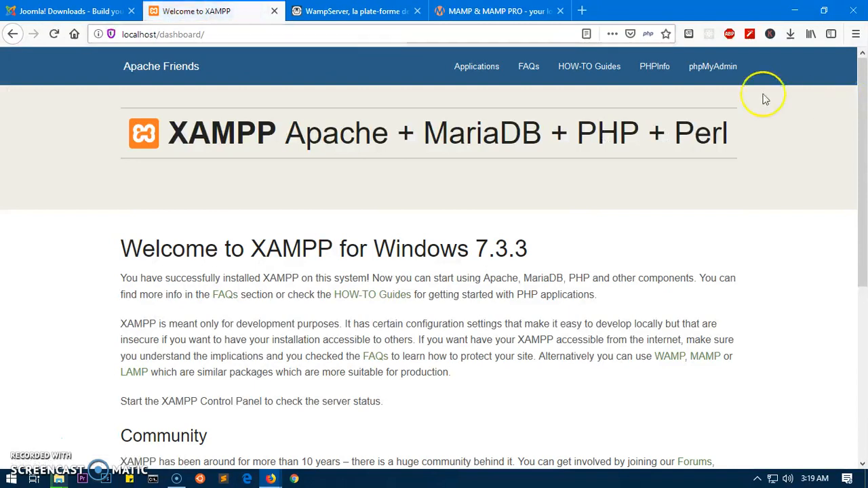
left_click(719, 68)
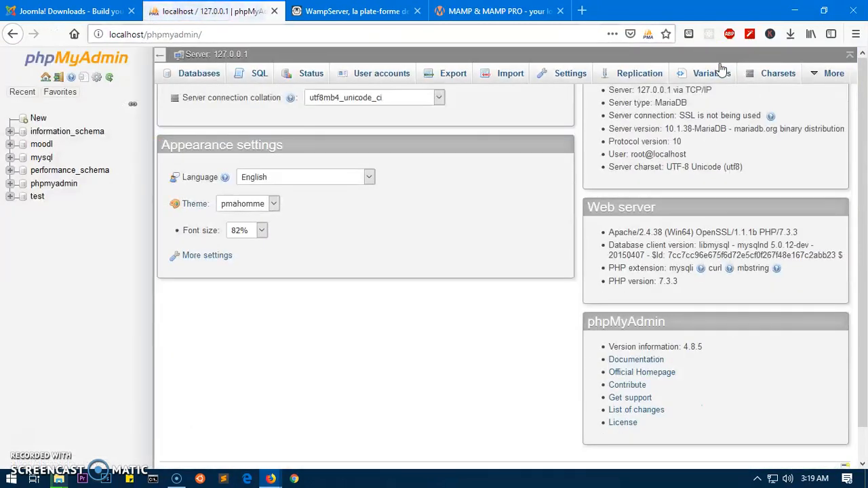
Enter myblog as the new database name, keep the default Collation, and create it.
left_click(40, 119)
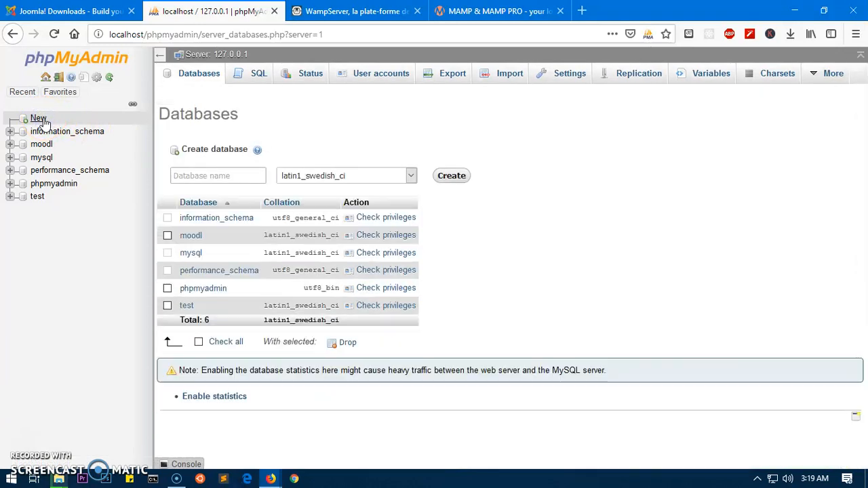
left_click(256, 174)
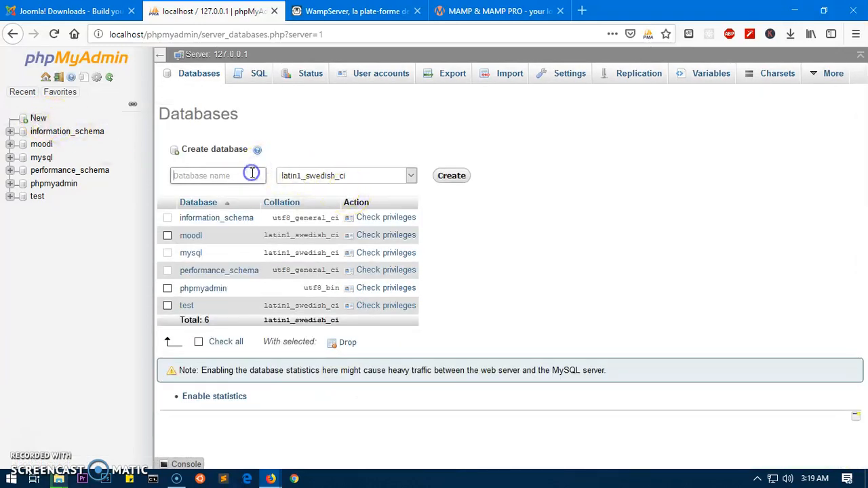
type("myd")
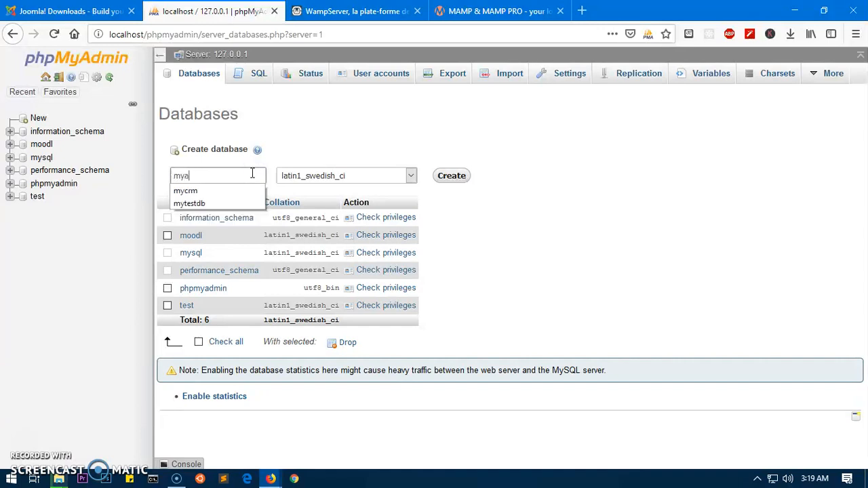
key("BackSpace")
type("blog")
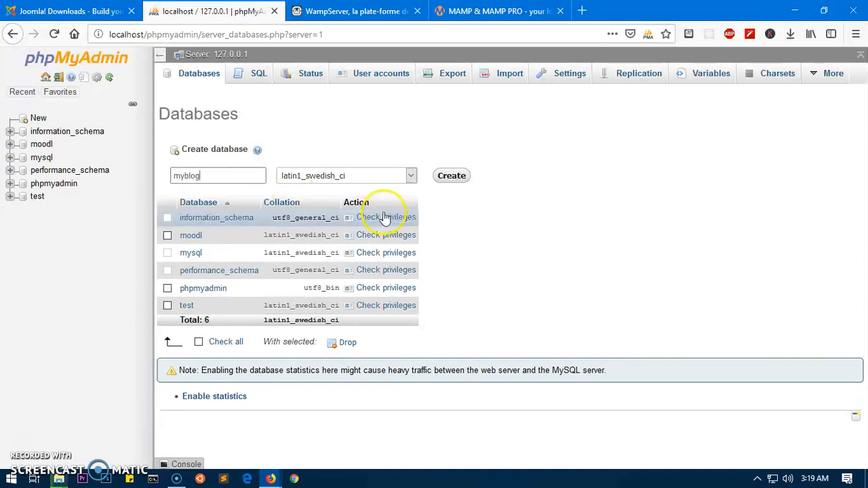
left_click(411, 176)
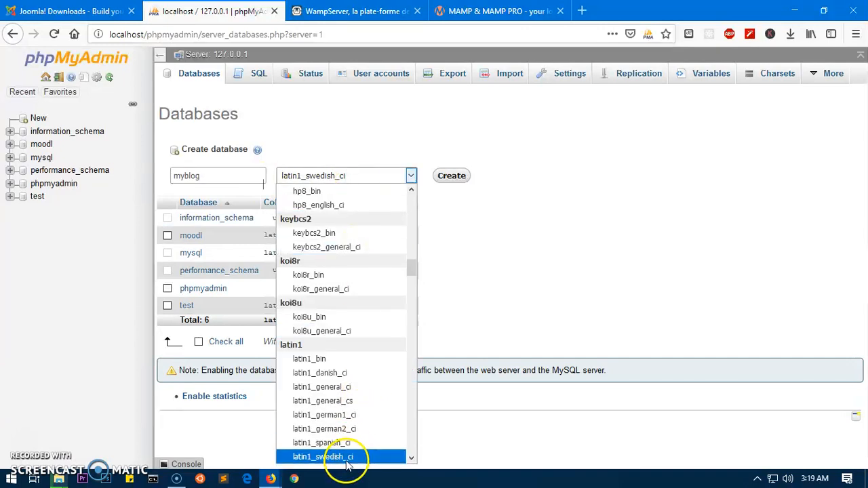
left_click_drag(411, 267, 395, 186)
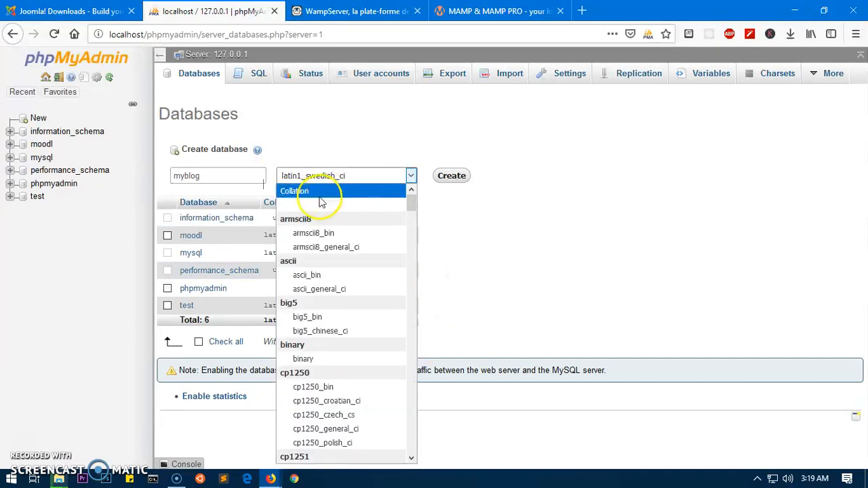
left_click(332, 202)
left_click(411, 176)
left_click(333, 191)
left_click(453, 177)
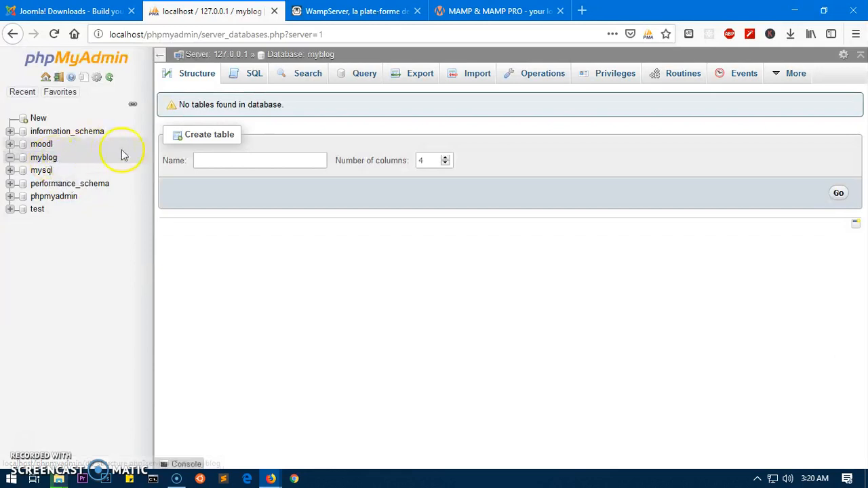
Review myblog's Privileges: root on 127.0.0.1, ::1 and localhost has ALL PRIVILEGES.
left_click(50, 161)
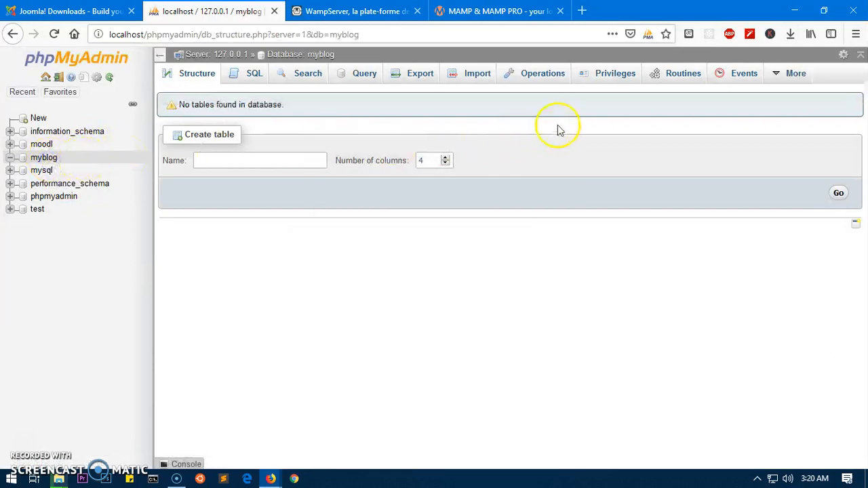
left_click(613, 76)
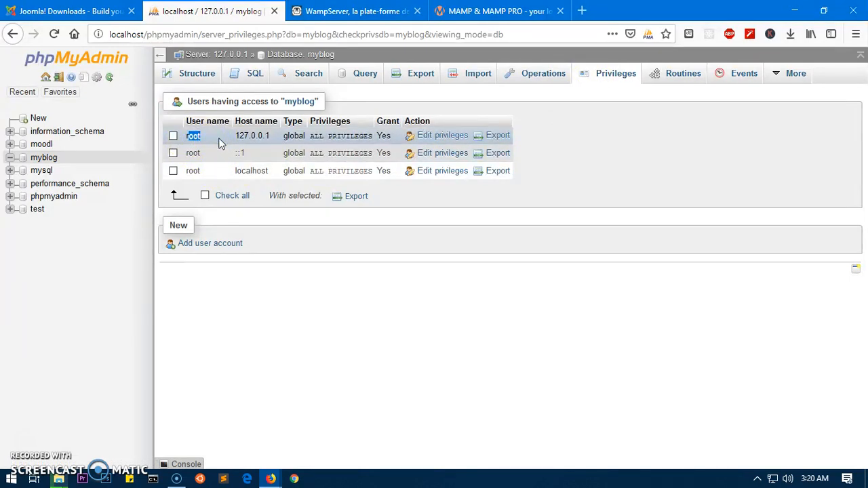
left_click_drag(236, 136, 277, 139)
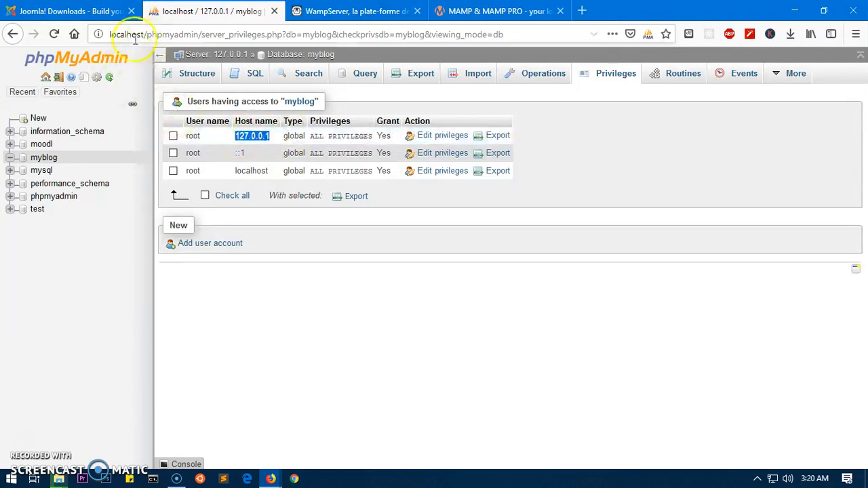
left_click(323, 343)
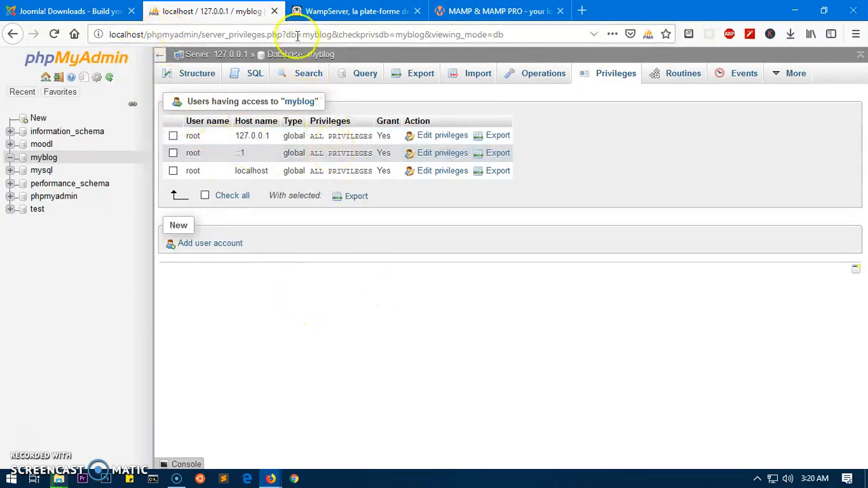
Close the phpMyAdmin tab, return to Joomla Downloads, and check extraction progress at 26%.
left_click(274, 12)
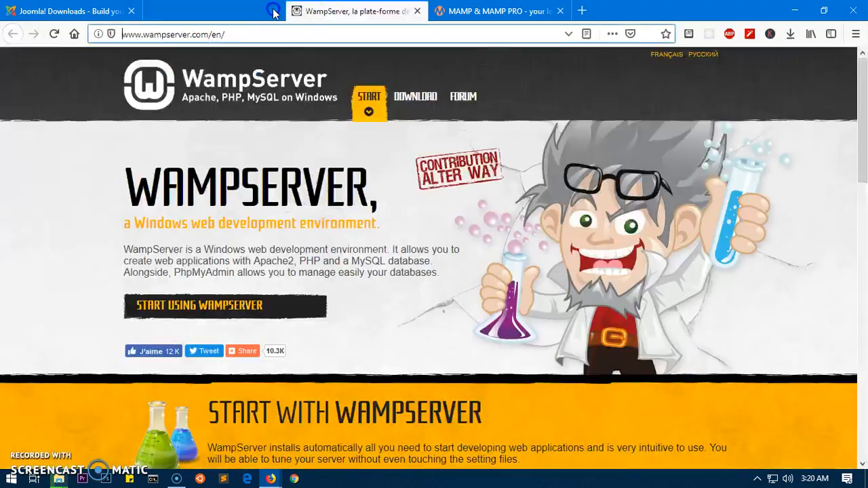
left_click(75, 11)
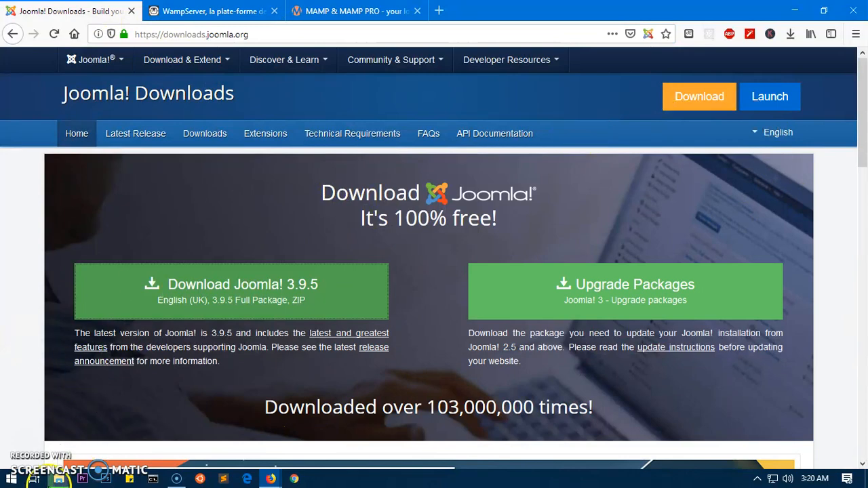
mouse_move(59, 479)
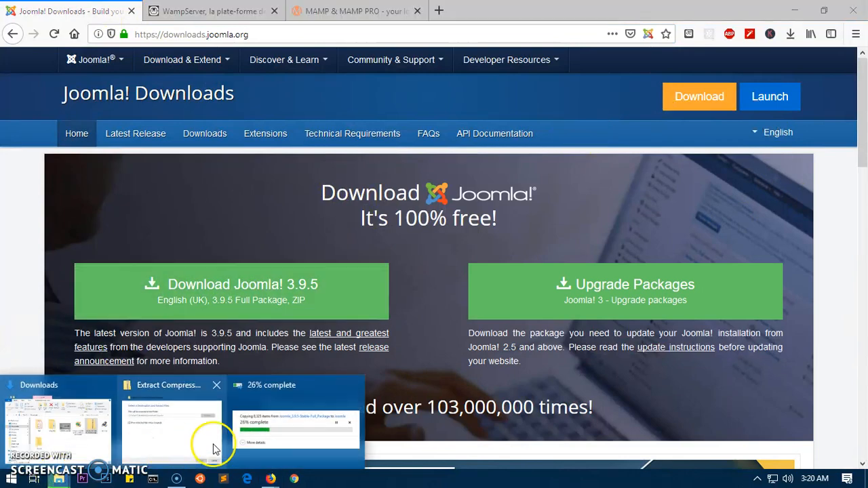
left_click(265, 430)
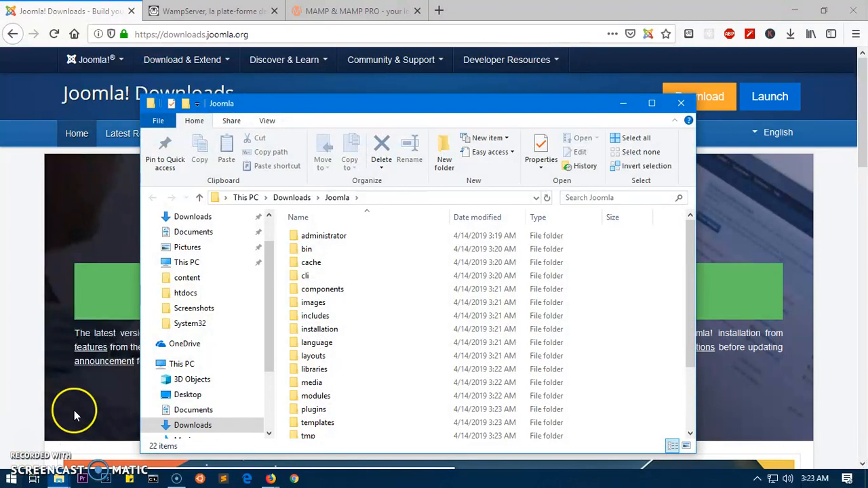
Open the extracted Joomla folder and snap it beside the Downloads window.
left_click(299, 197)
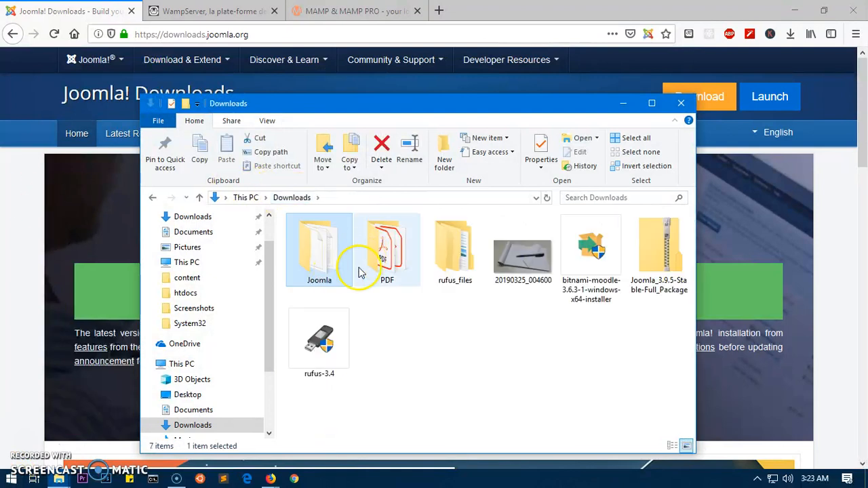
left_click(425, 362)
double_click(324, 265)
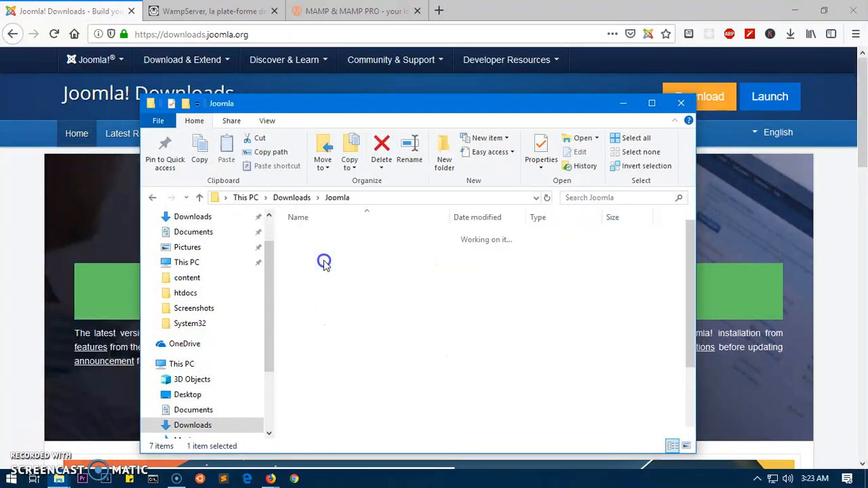
scroll(539, 319, "down", 3)
left_click_drag(450, 108, 866, 112)
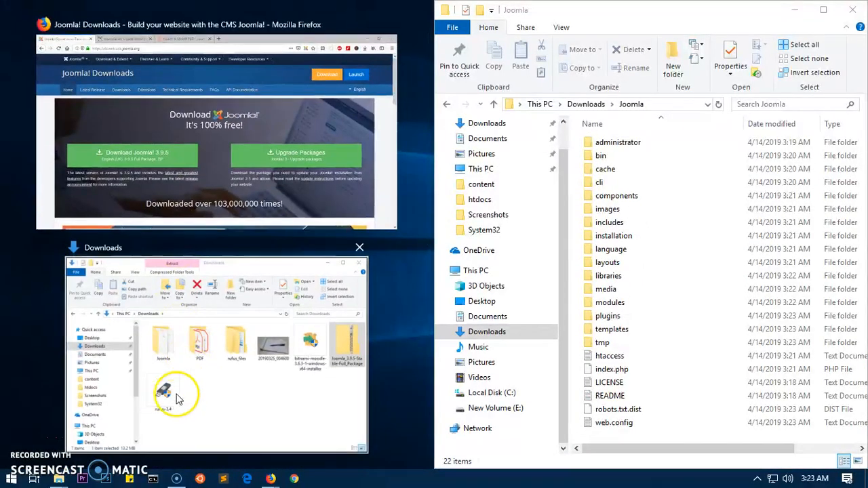
left_click(235, 381)
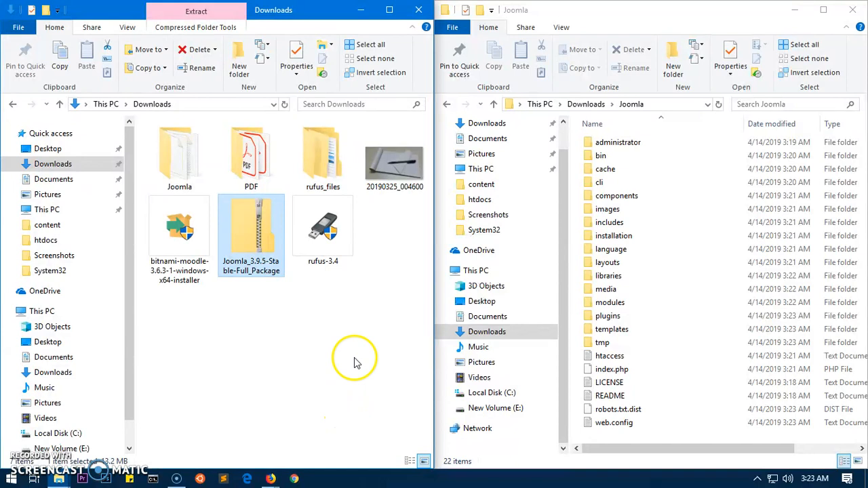
Navigate through This PC to C:\xampp\htdocs.
left_click(41, 311)
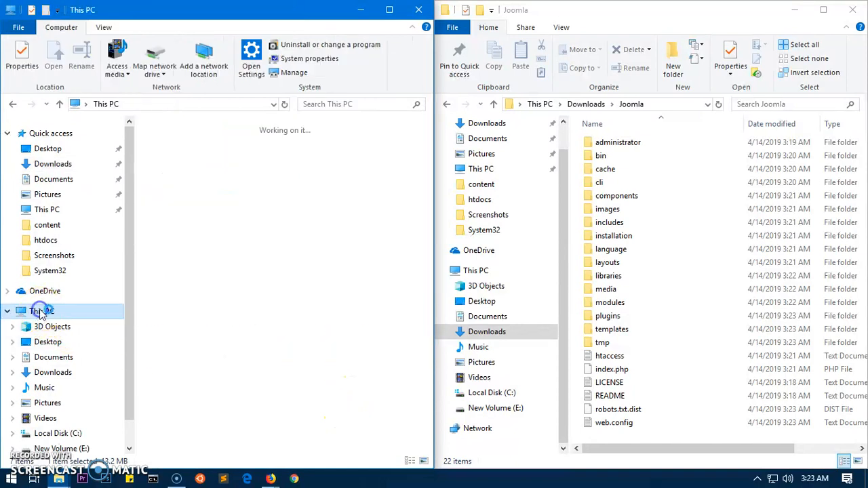
double_click(217, 425)
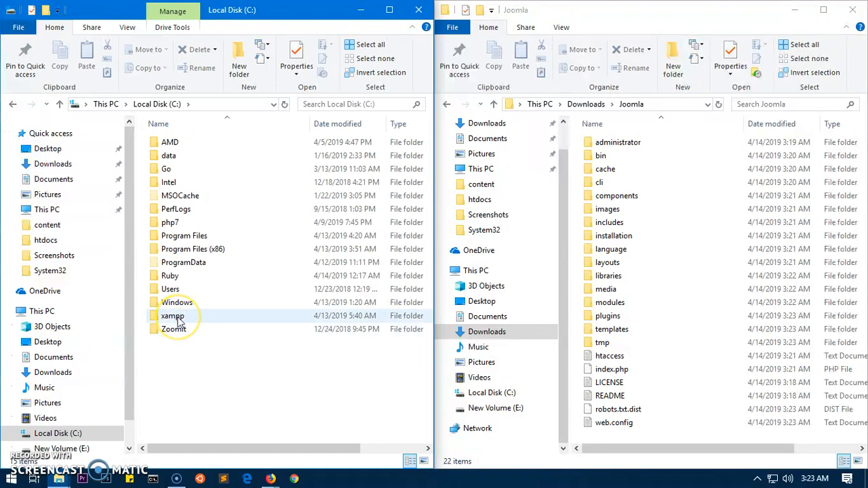
double_click(173, 316)
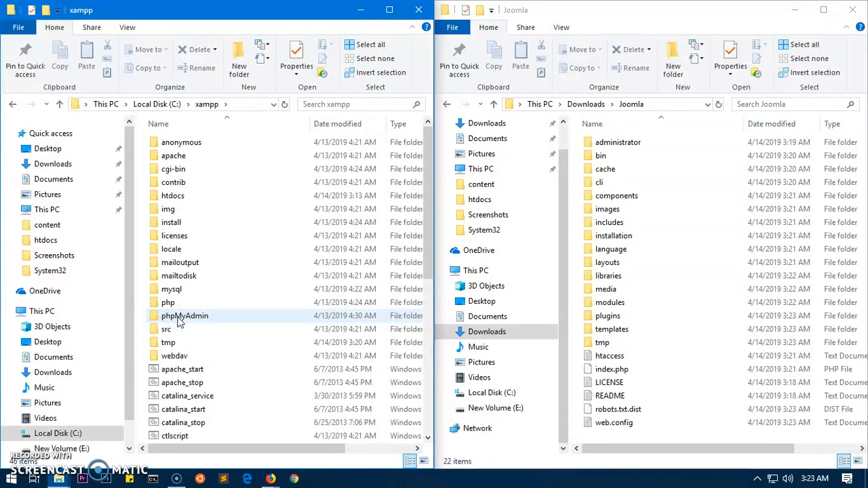
double_click(174, 196)
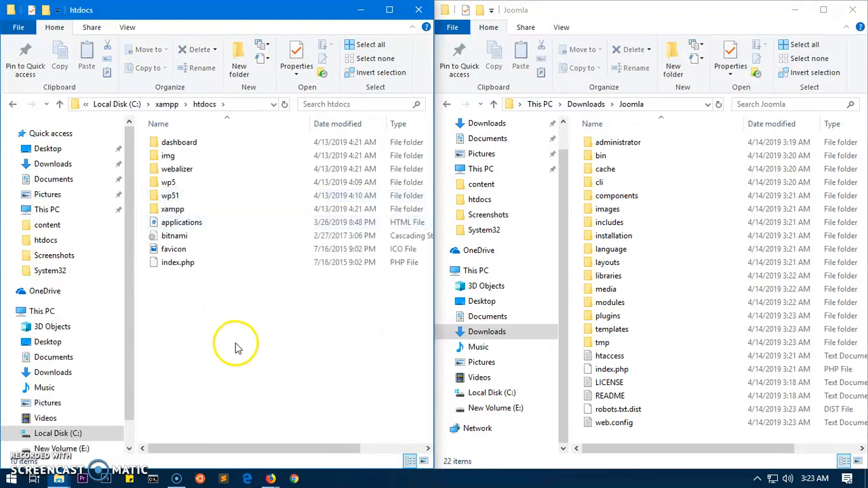
Create a new folder named myblog inside htdocs.
left_click(241, 68)
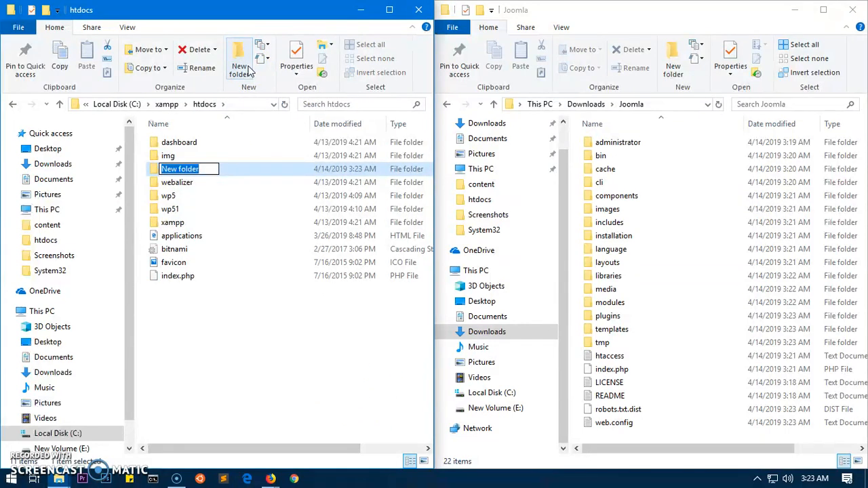
type("myblog")
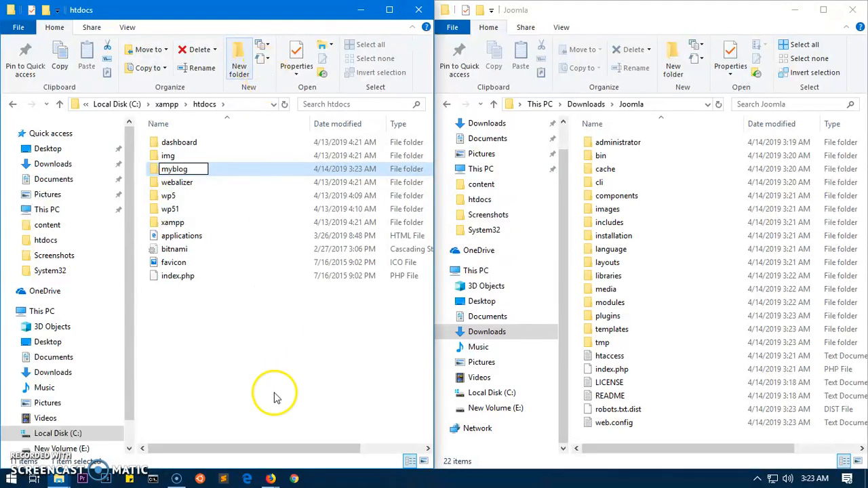
left_click(222, 378)
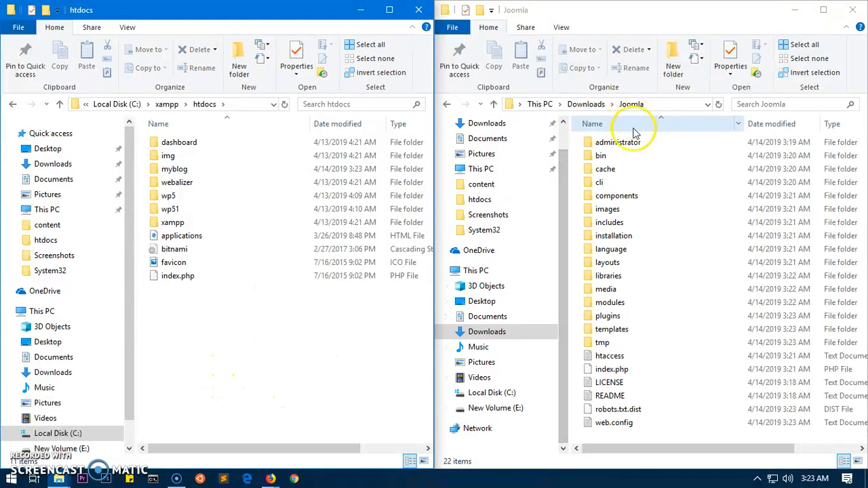
Open the empty myblog folder, return the right window to Downloads and the left to htdocs.
left_click_drag(631, 434, 178, 173)
double_click(178, 173)
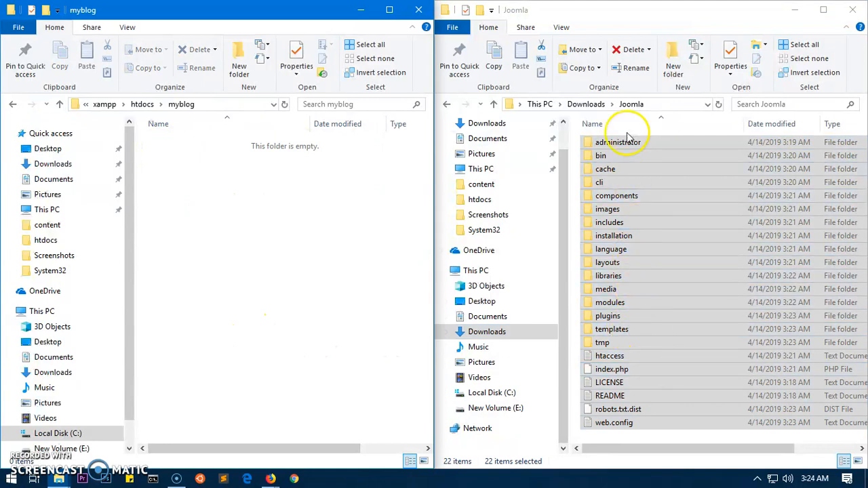
left_click(587, 103)
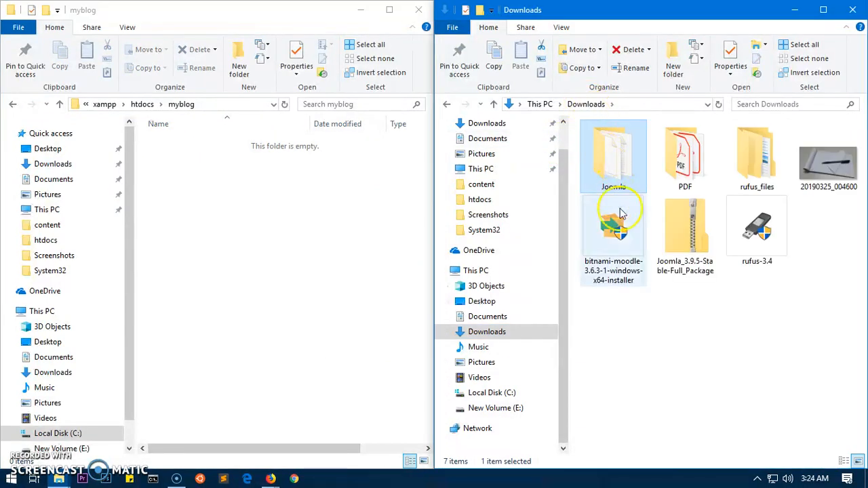
left_click(626, 349)
left_click(142, 103)
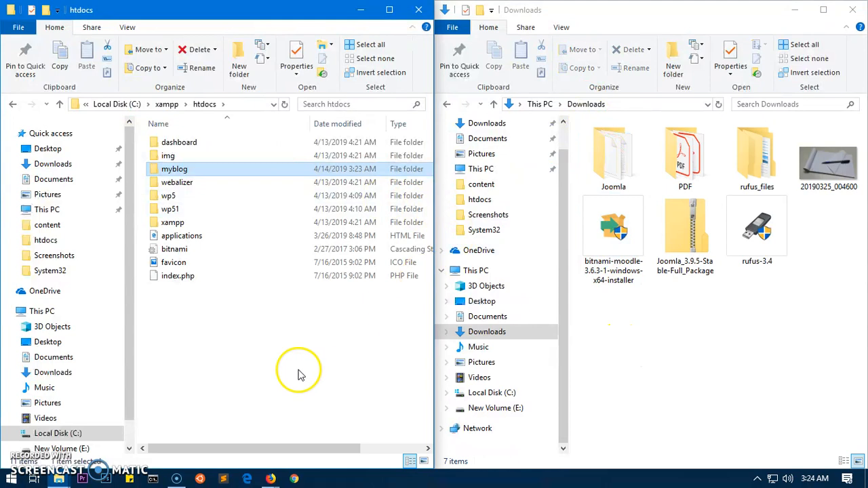
Copy the Joomla folder from Downloads and paste it into htdocs.
left_click(614, 158)
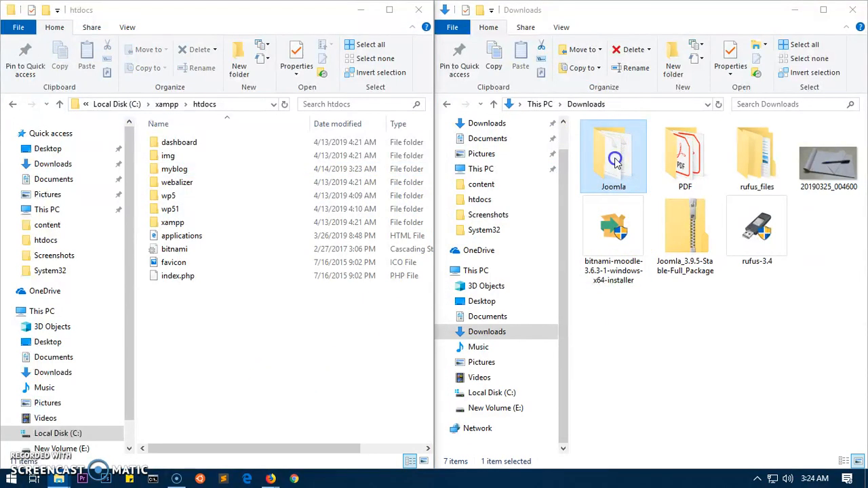
right_click(614, 158)
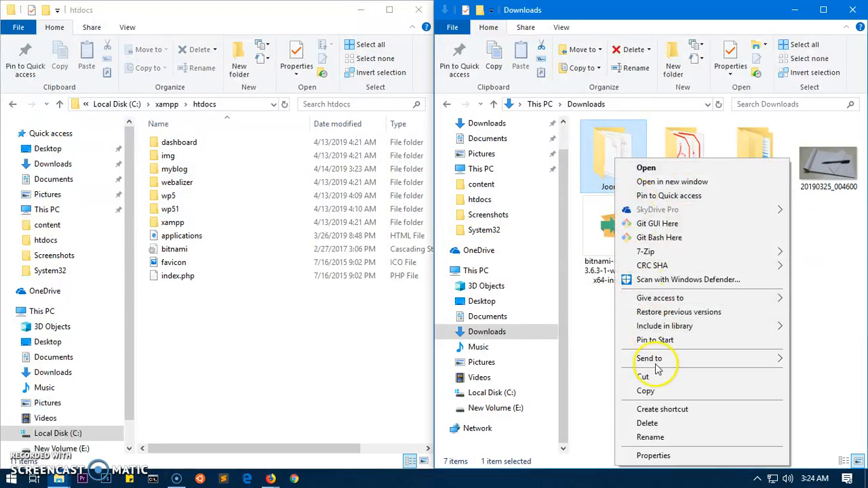
left_click(648, 391)
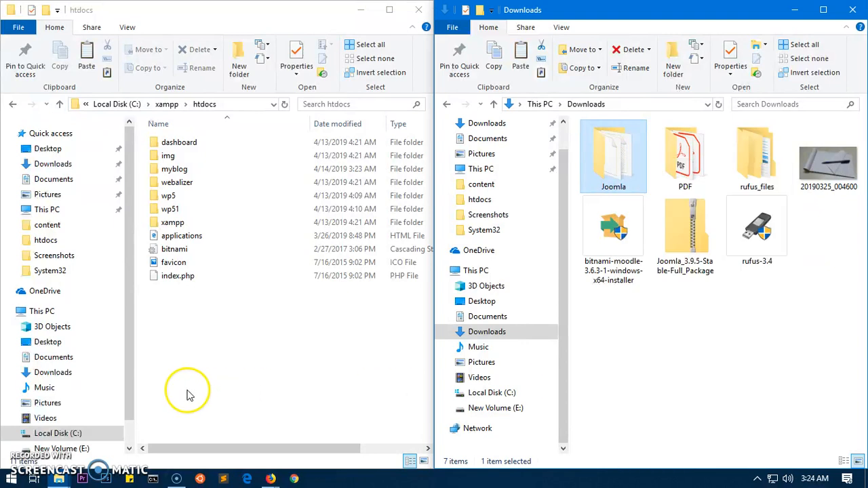
right_click(203, 324)
left_click(228, 200)
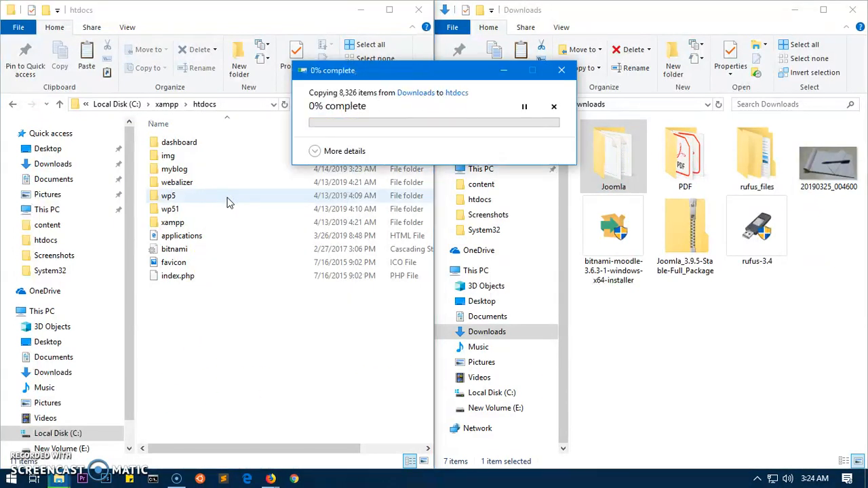
left_click(264, 240)
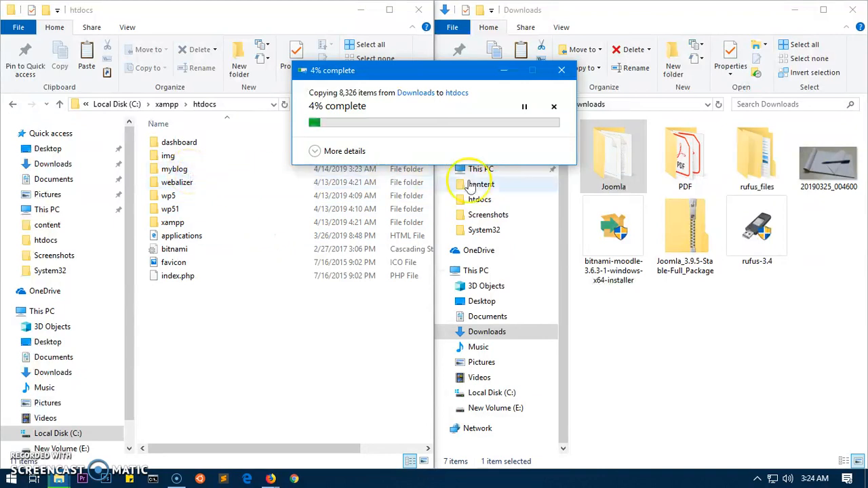
left_click(627, 261)
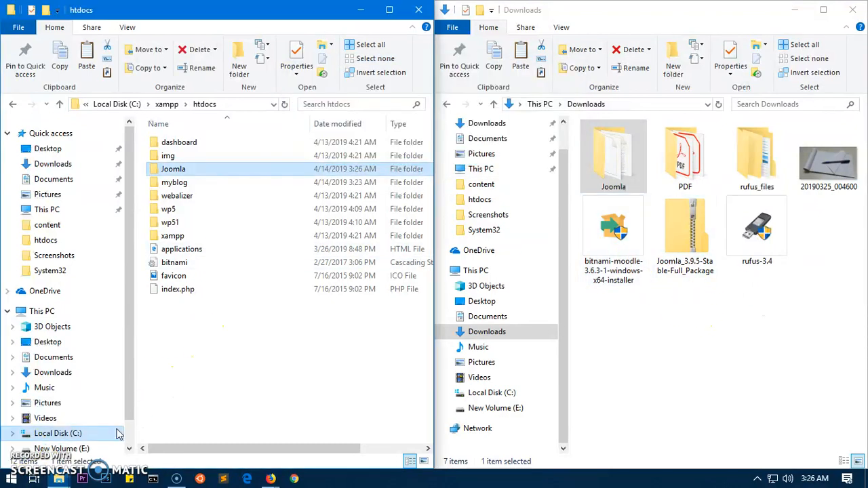
Compare the copied Joomla folder with the original, then select the myblog folder.
left_click(620, 166)
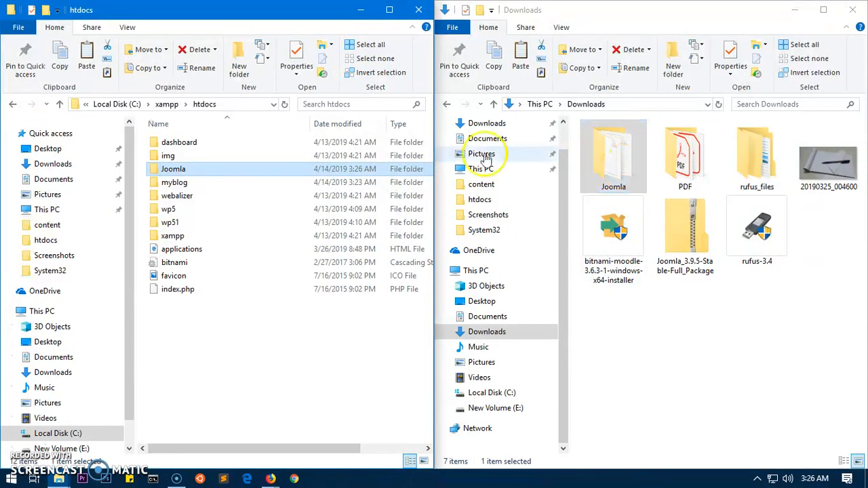
left_click(192, 173)
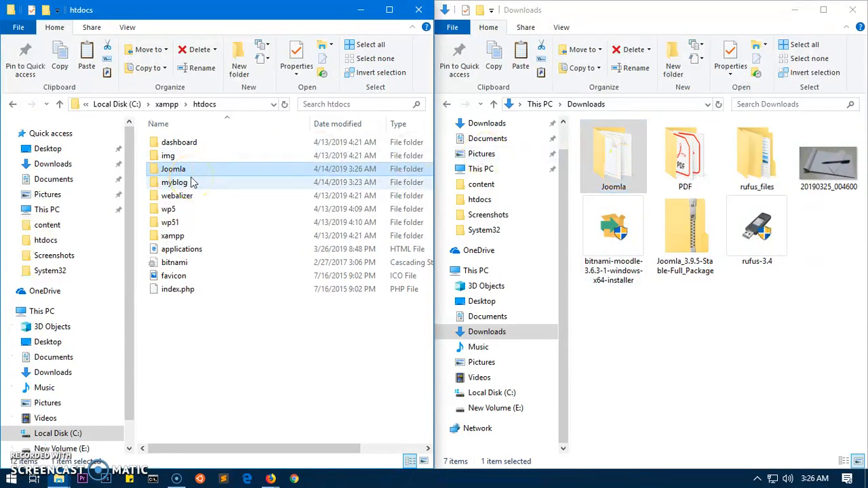
left_click(202, 109)
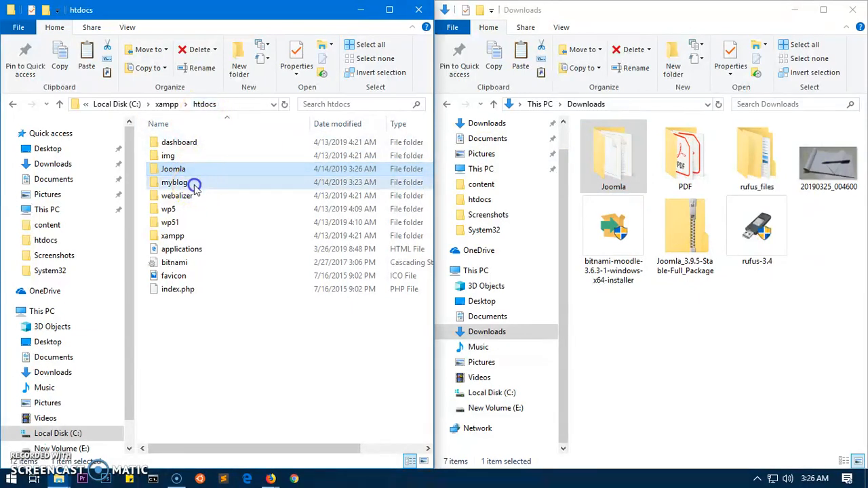
left_click(194, 186)
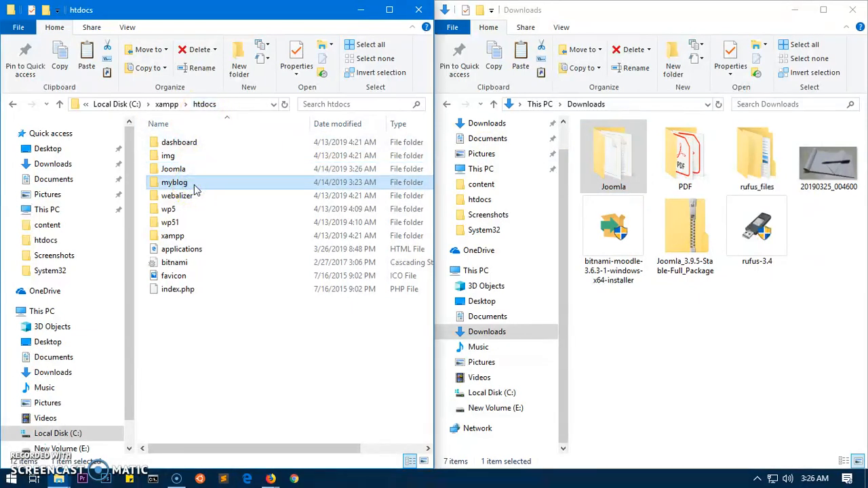
Delete myblog, confirm both Joomla folders hold 22 items, and close both Explorer windows.
key("Delete")
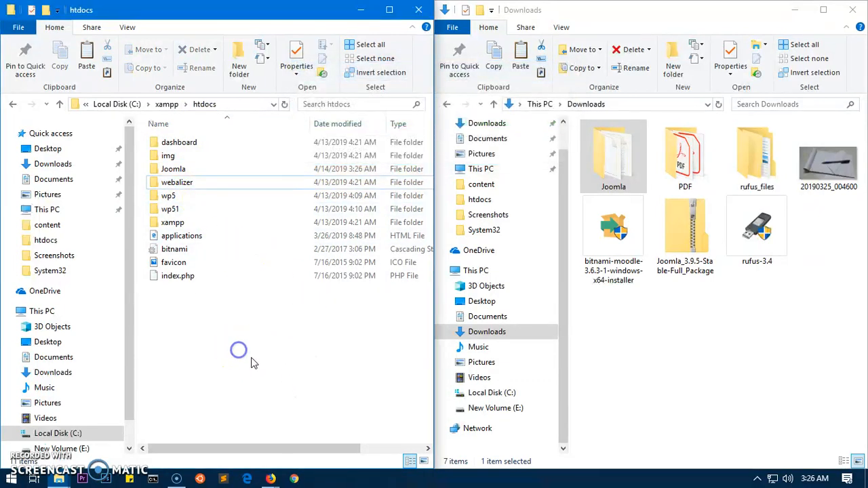
double_click(203, 169)
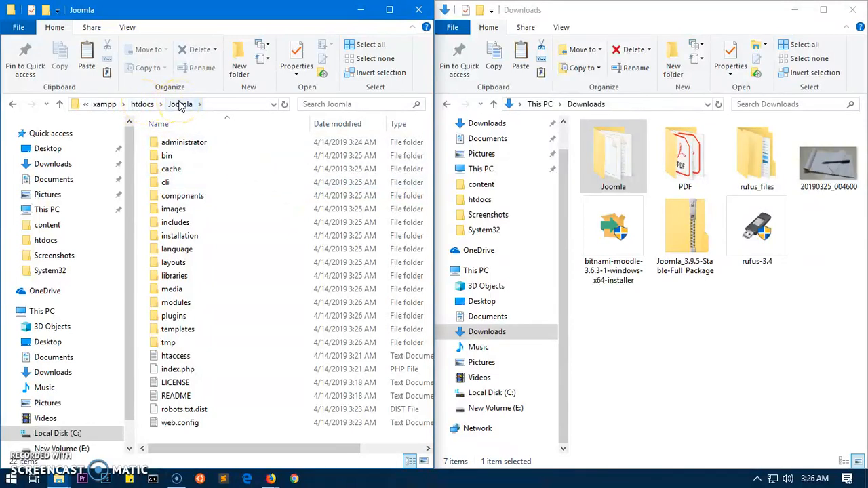
double_click(610, 167)
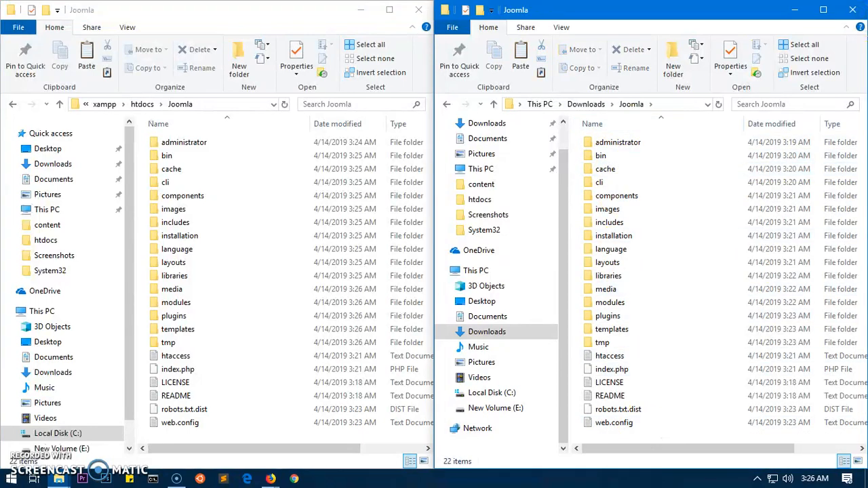
left_click(859, 10)
left_click(418, 9)
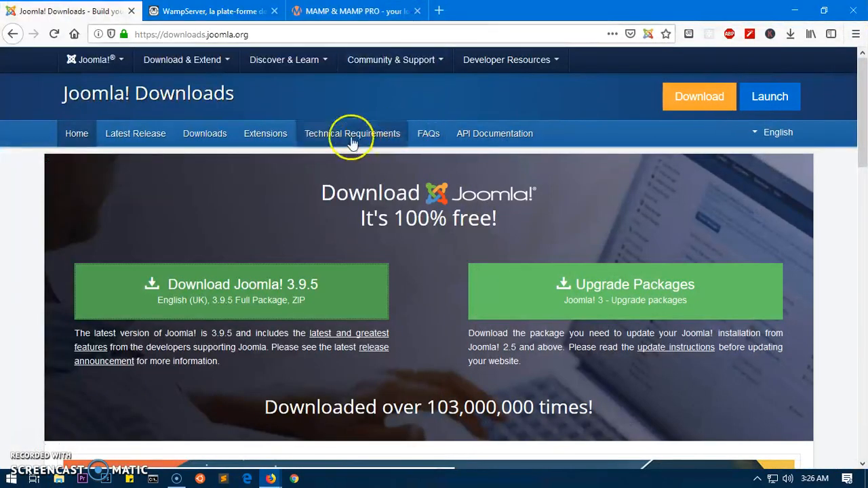
Load localhost/joomla/ to reach the Joomla Web Installer and close the WampServer tab.
left_click(207, 33)
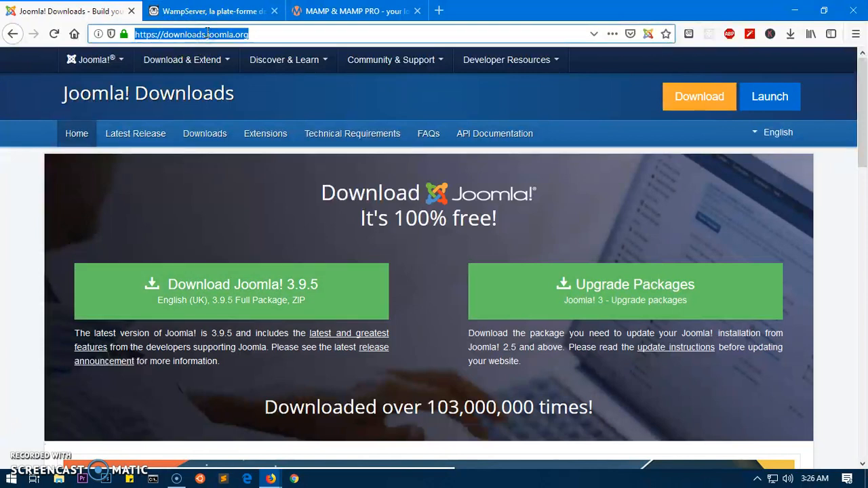
type("lo")
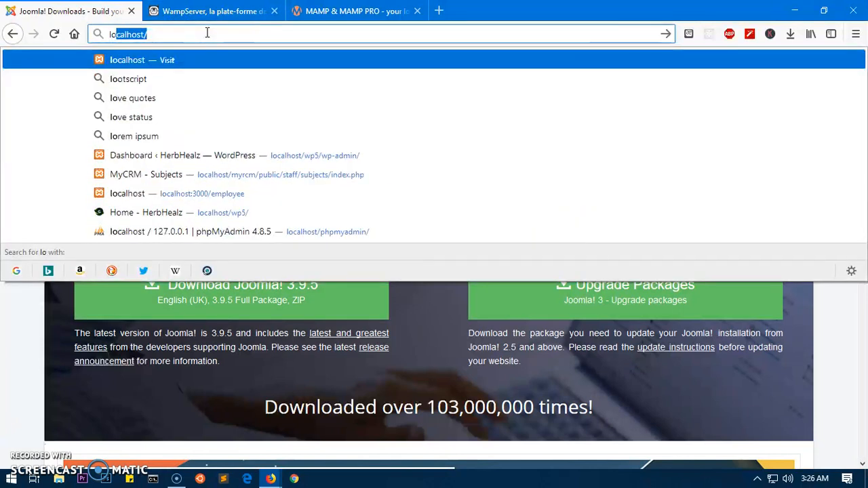
key("Return")
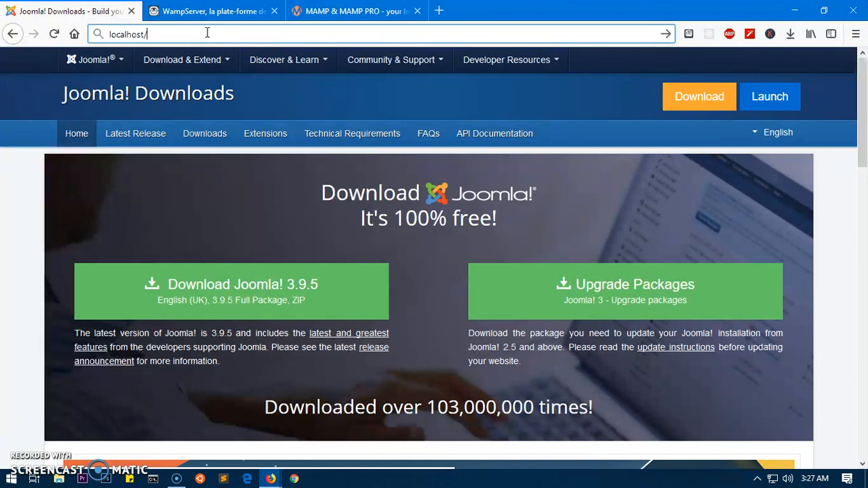
type("joomla/")
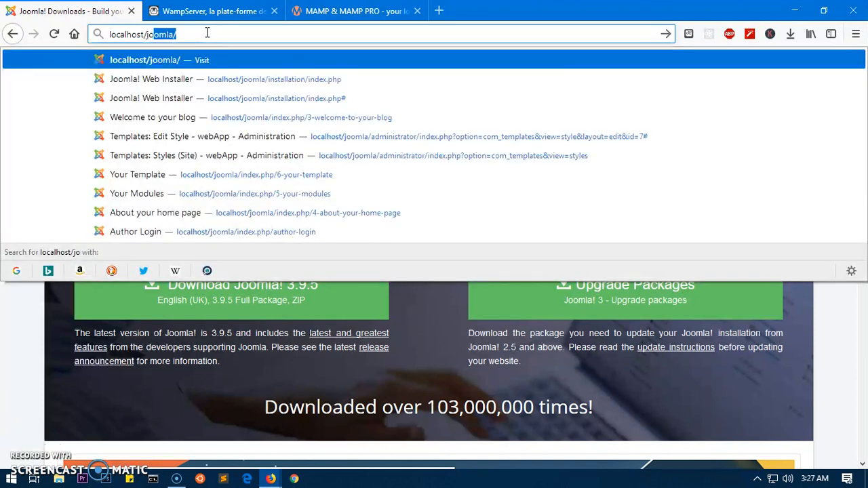
key("Return")
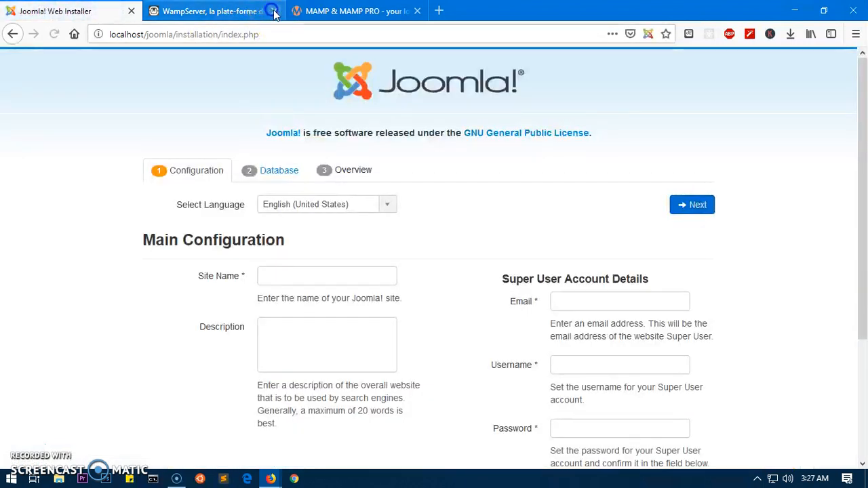
left_click(274, 10)
Set the site name to 'Health Blog' and description to 'A Health Blog for kids'.
left_click(278, 10)
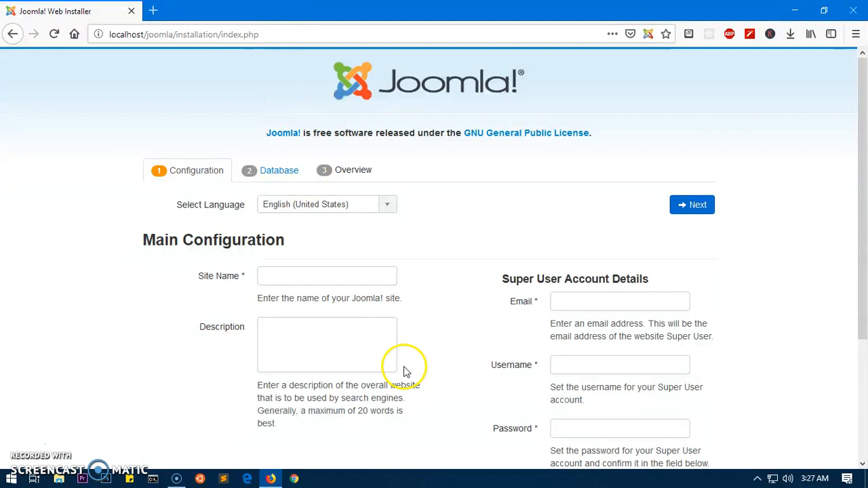
left_click_drag(189, 280, 242, 283)
left_click(293, 275)
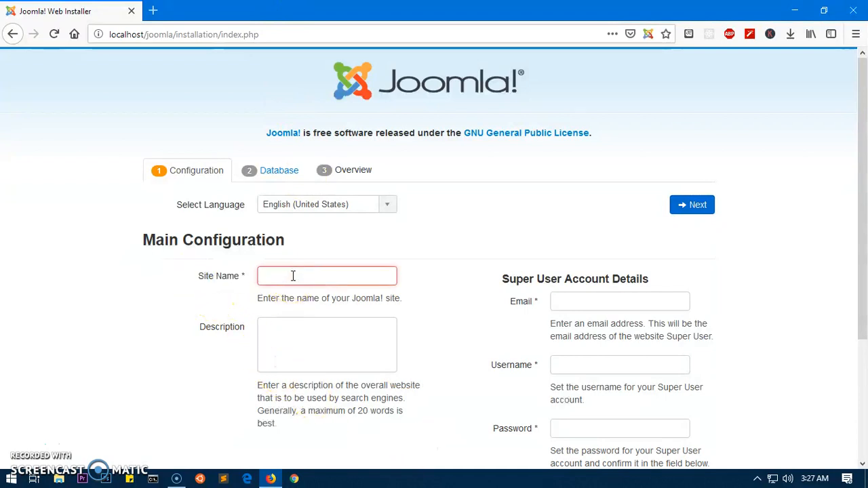
type("Health Blog")
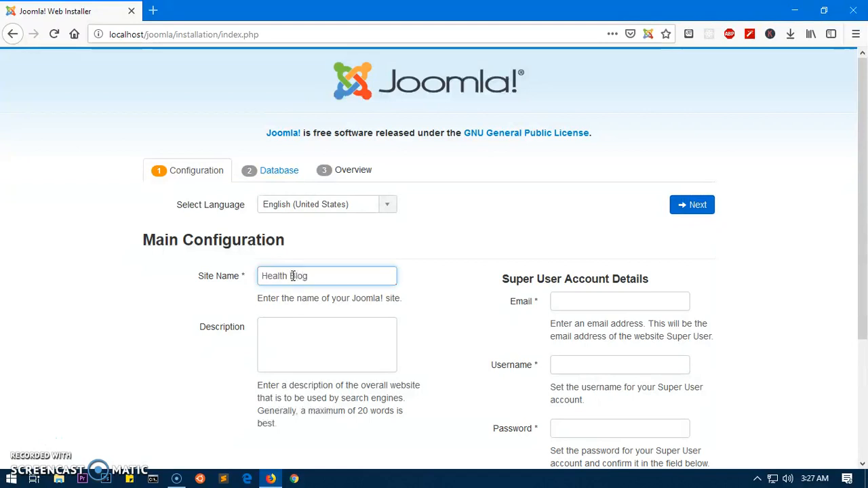
key("Tab")
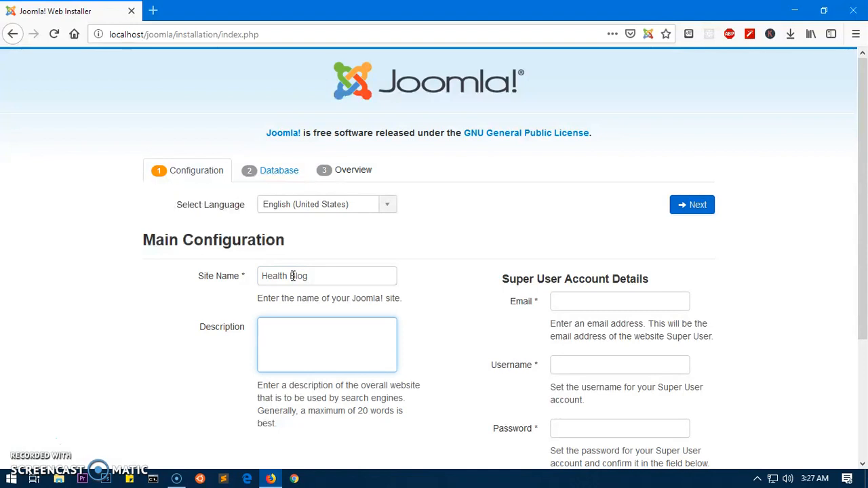
type("H")
key("BackSpace")
type("A Health Blog for")
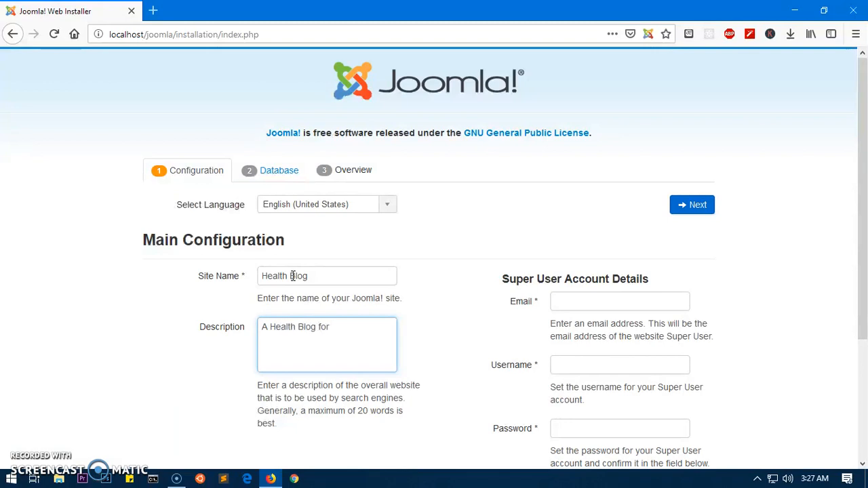
type(" kids")
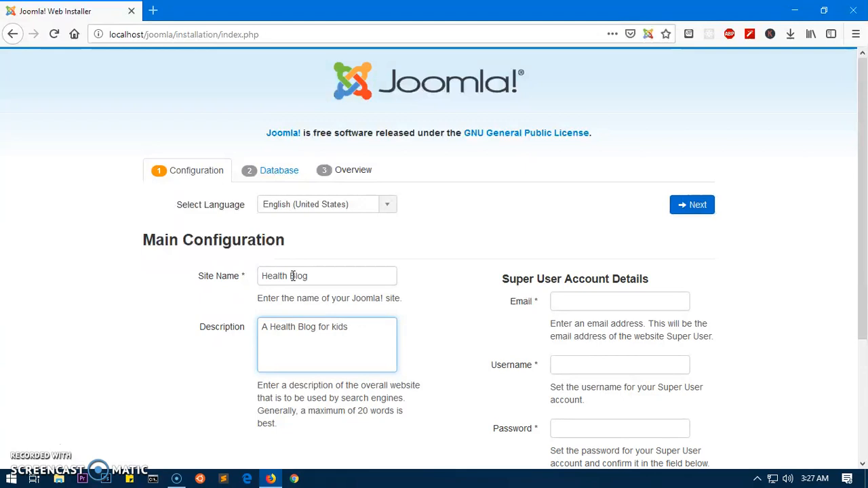
Enter the Super User email, username and password, then continue to database setup.
scroll(359, 295, "down", 3)
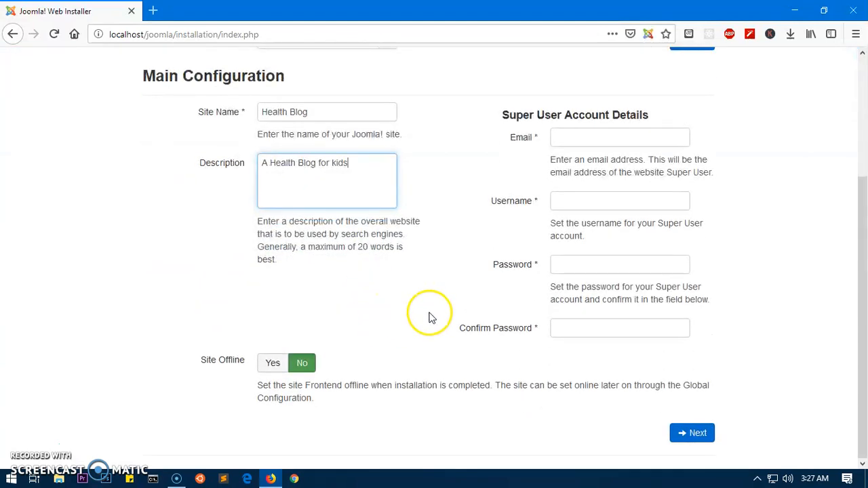
left_click(560, 137)
type("a")
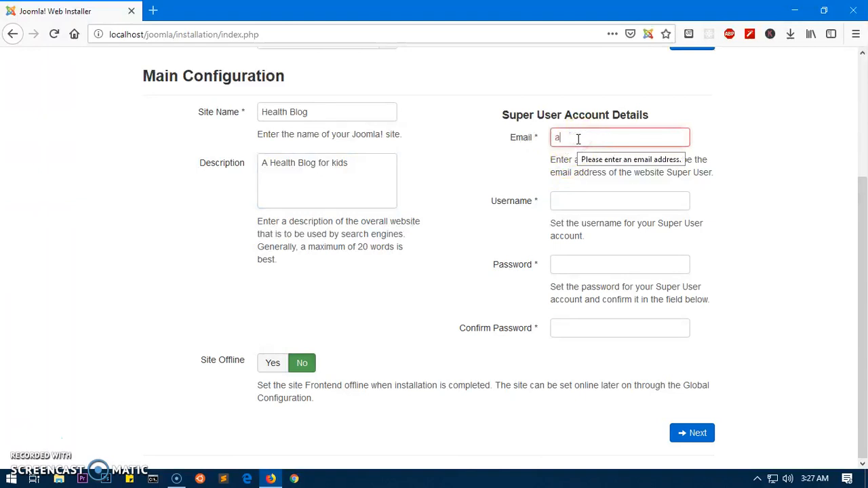
type("dmin@admin.com")
key("Tab")
type("adm")
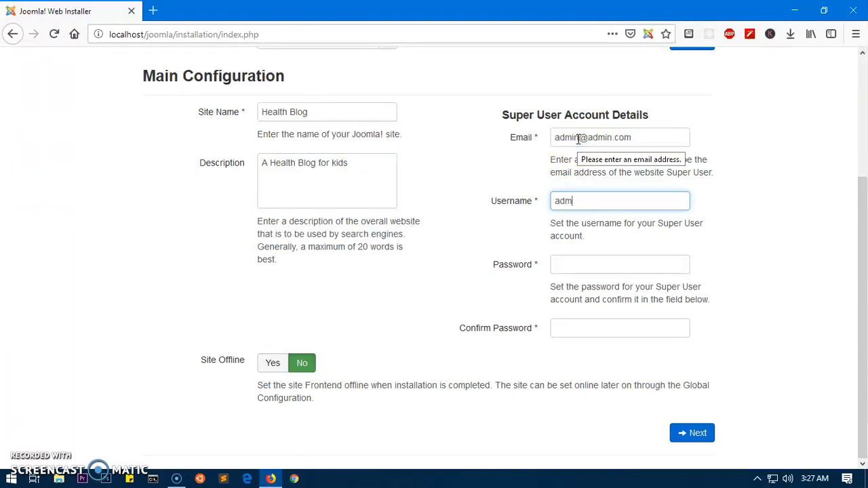
key("Tab")
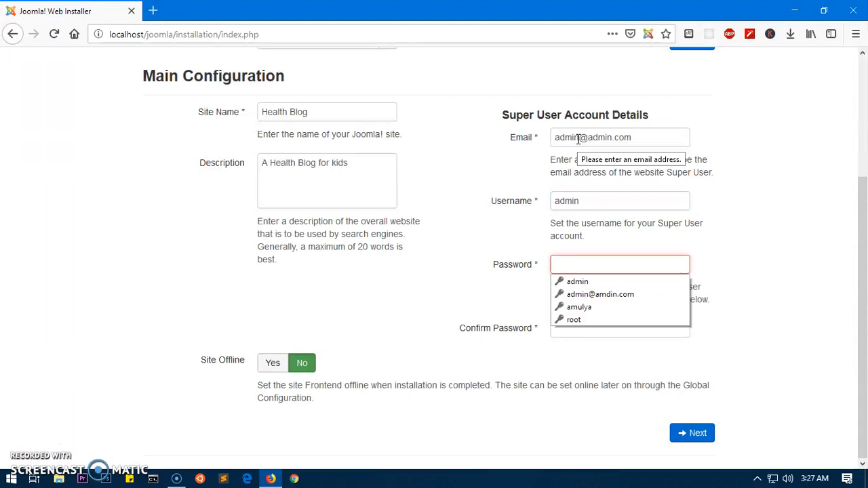
type("adm")
key("Tab")
type("a")
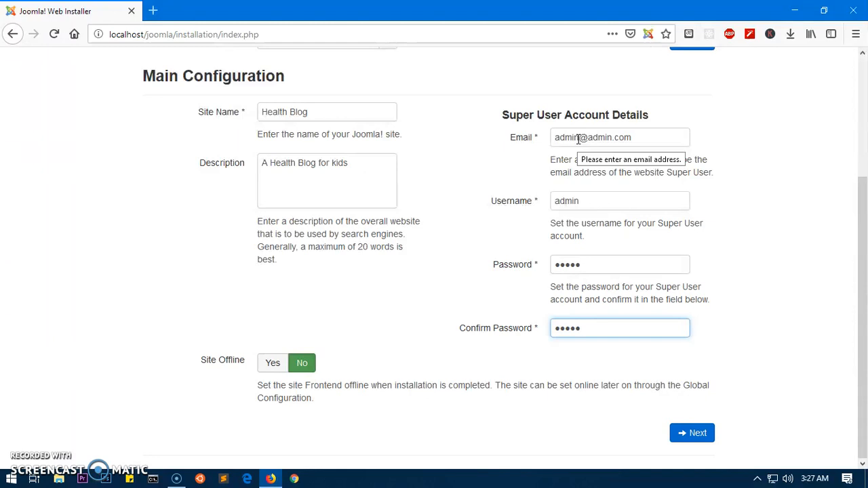
left_click(790, 216)
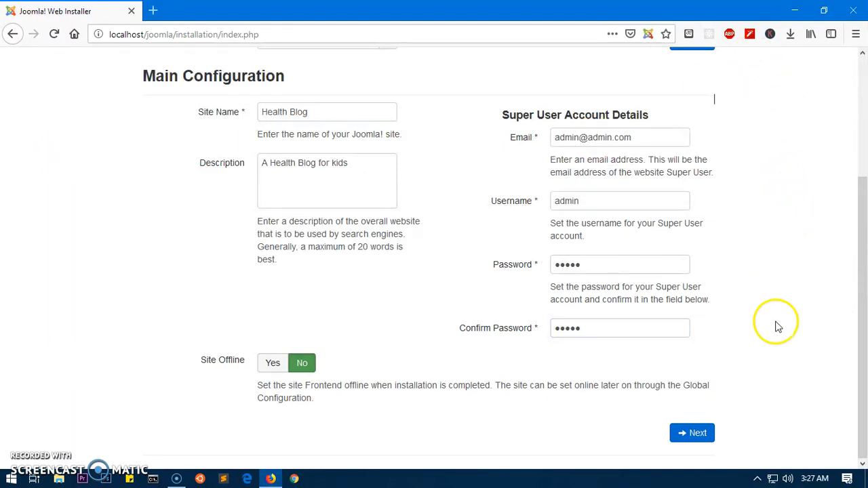
left_click(693, 435)
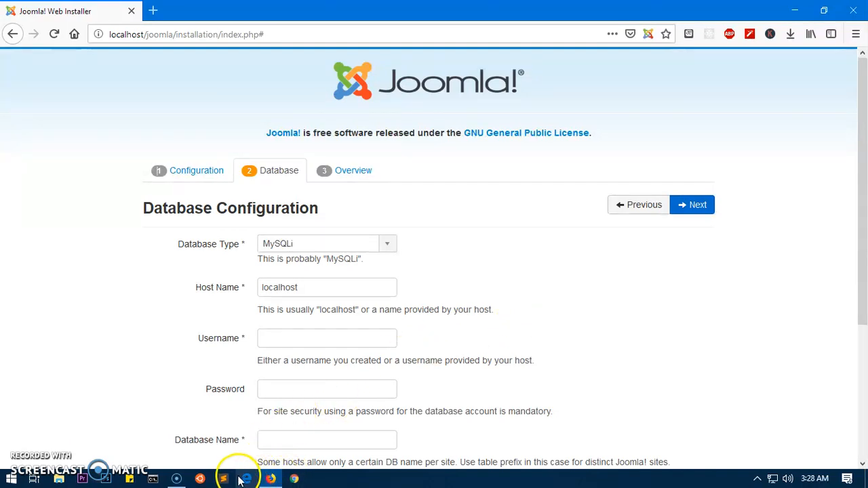
In phpMyAdmin, check myblog's Operations and Privileges pages, then return to the installer tab.
left_click(153, 10)
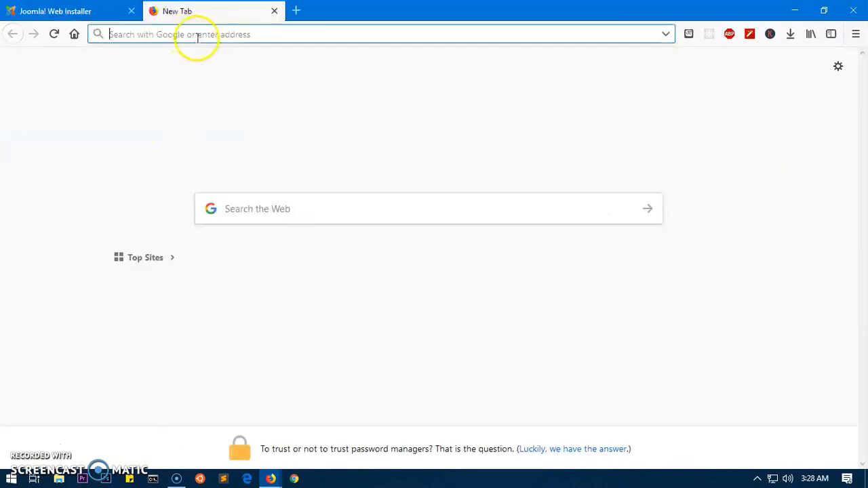
type("/php")
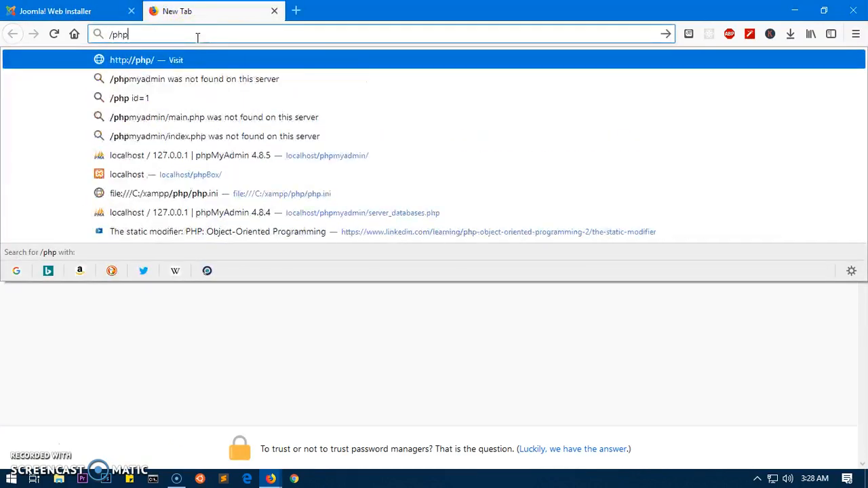
key("Down")
key("Down")
key("Down")
key("Down")
key("Down")
key("Return")
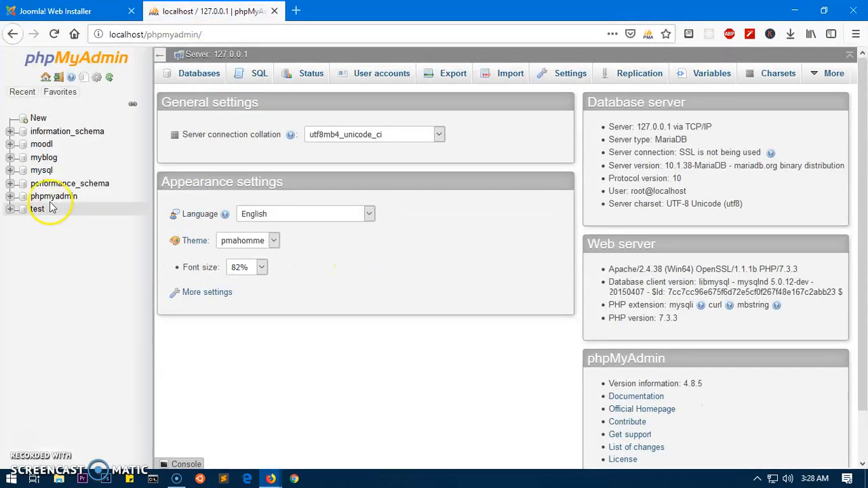
left_click(44, 158)
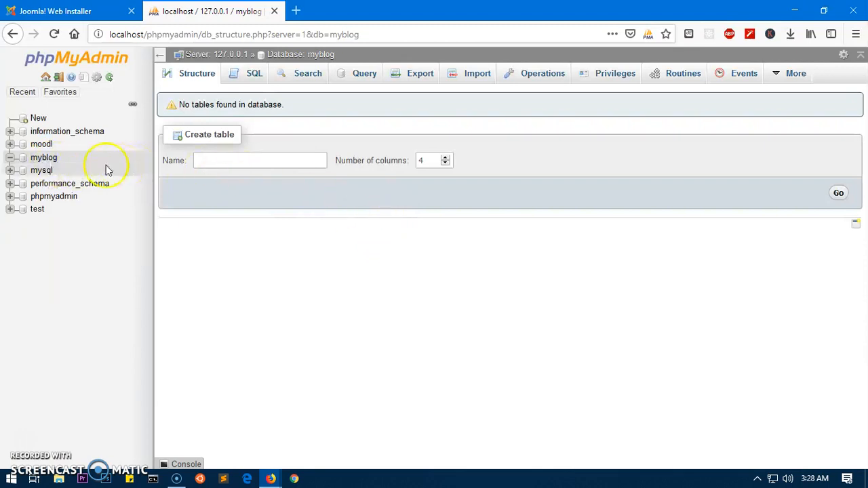
left_click(543, 82)
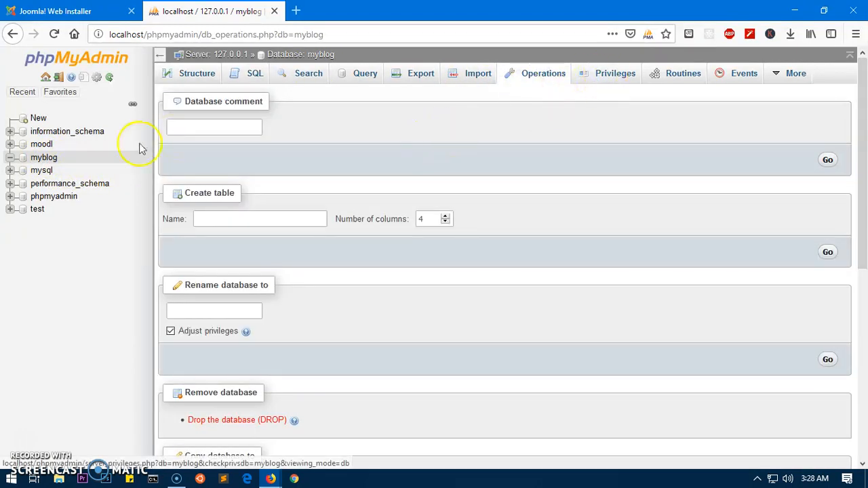
left_click(48, 158)
left_click(607, 78)
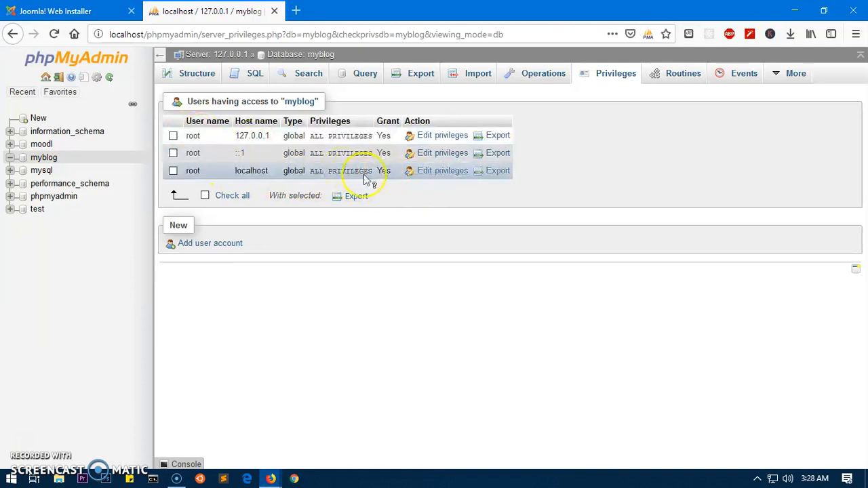
left_click(68, 11)
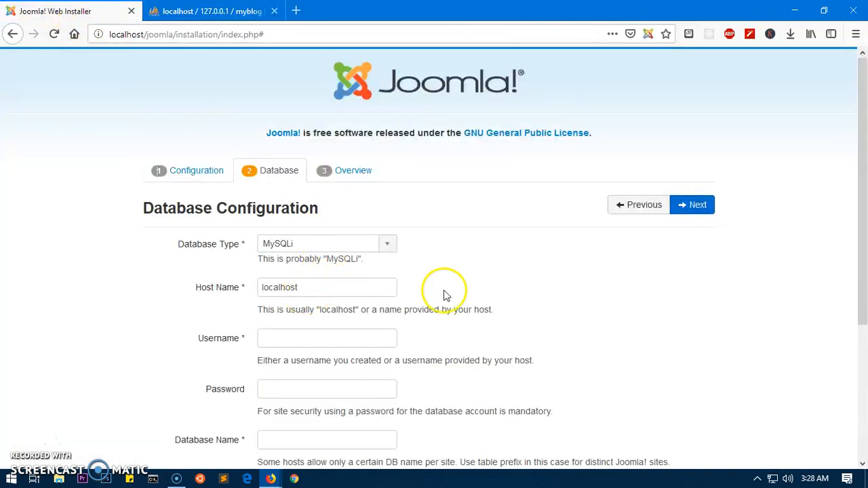
Use MySQLi with user root and database myblog, set old tables to Remove, and continue.
scroll(546, 285, "down", 3)
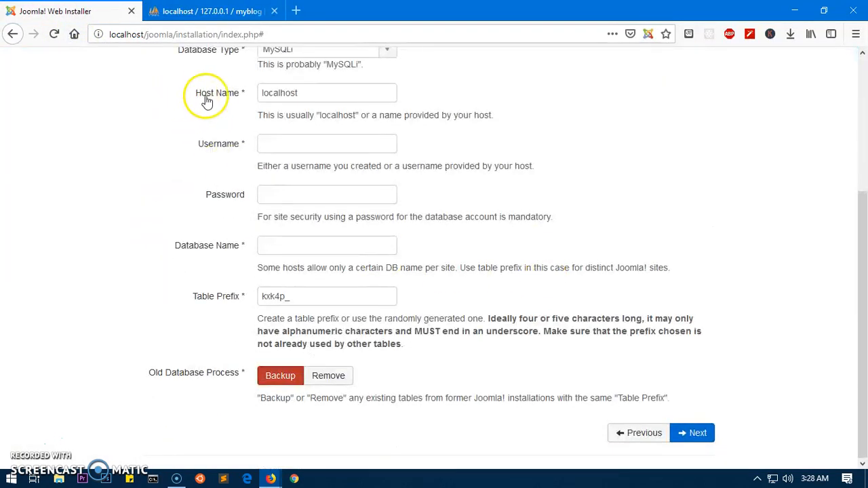
left_click(276, 141)
key("Up")
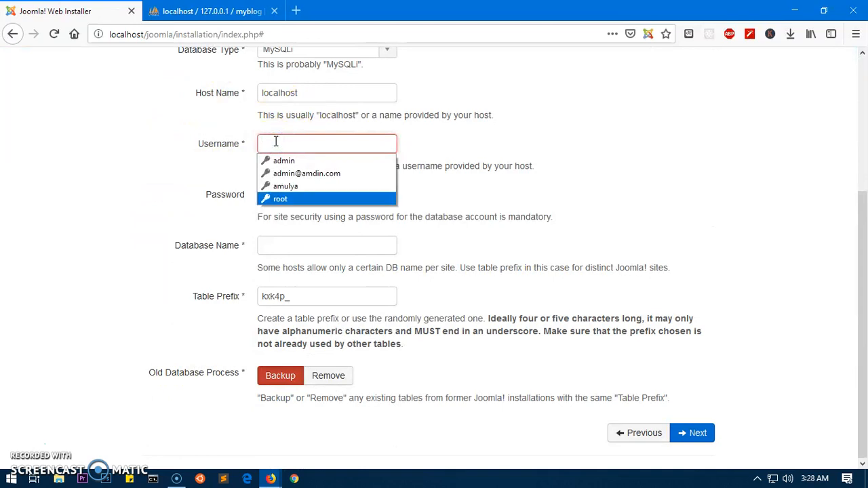
key("Tab")
key("Tab")
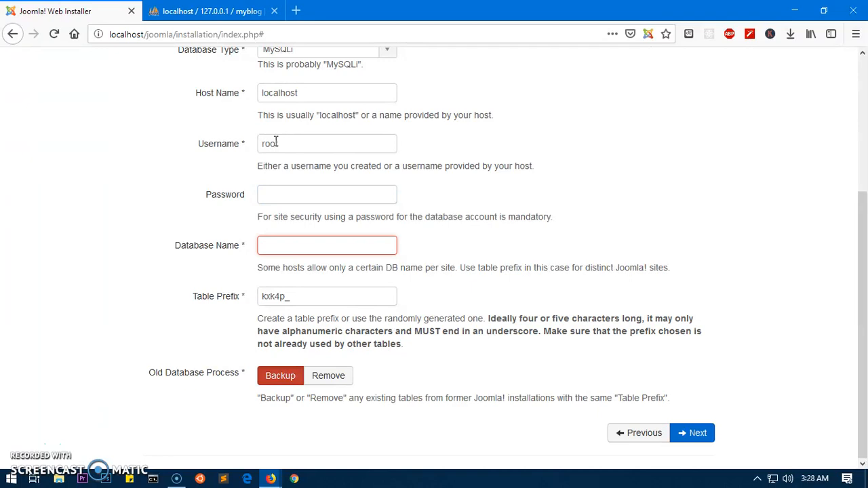
type("myblog")
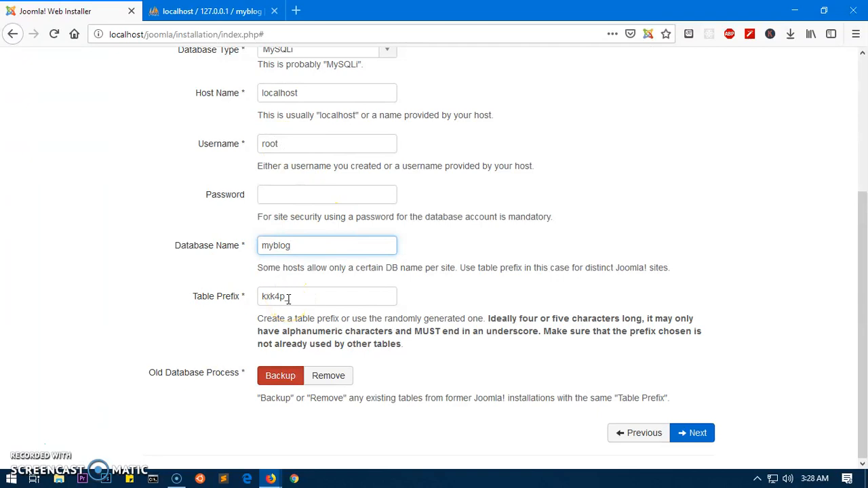
left_click(330, 377)
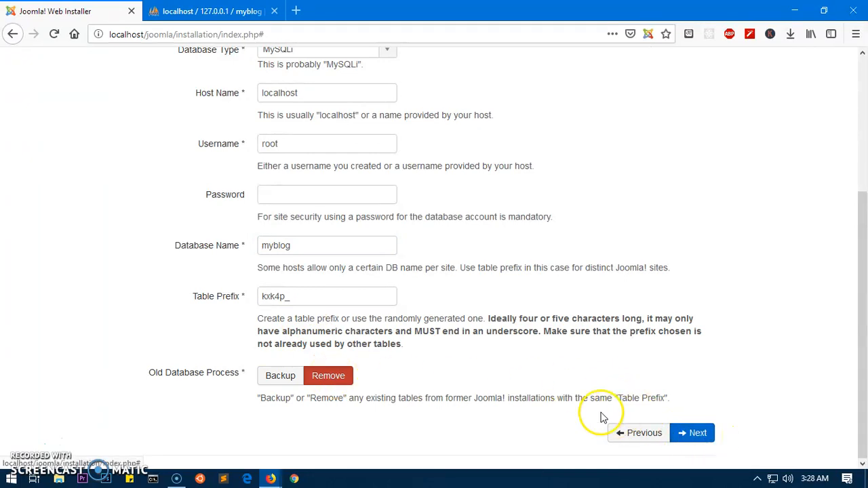
scroll(601, 413, "up", 3)
left_click(391, 244)
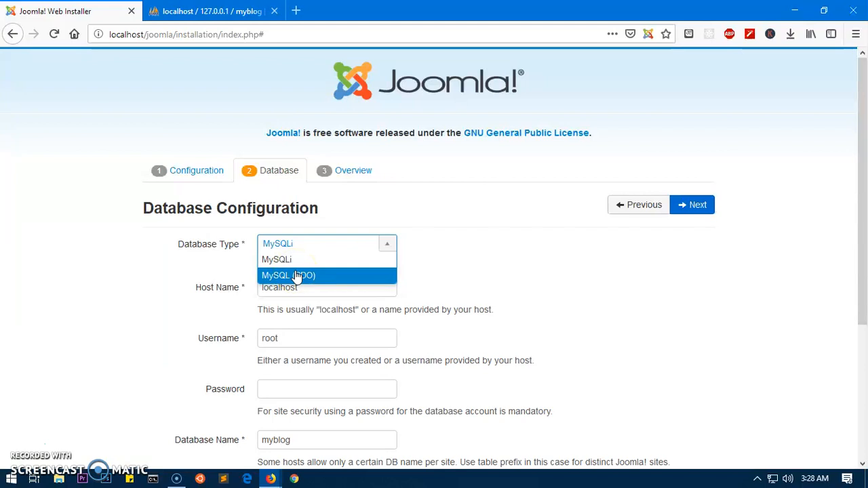
left_click(277, 259)
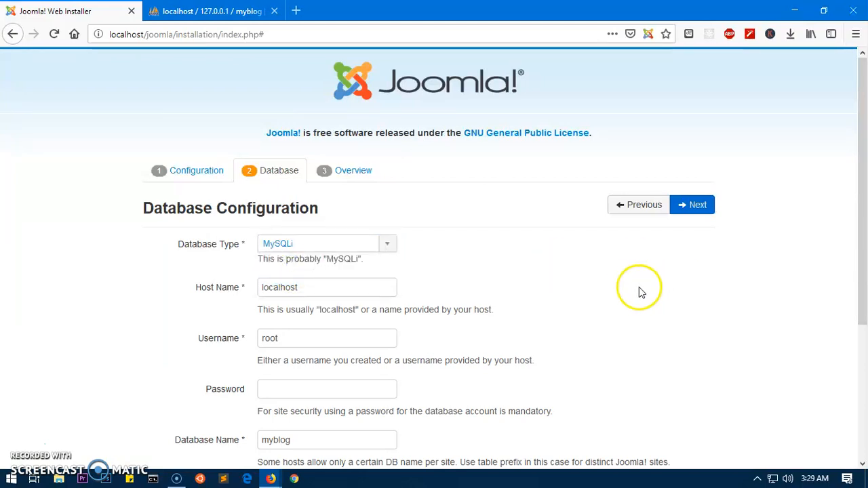
scroll(627, 302, "down", 3)
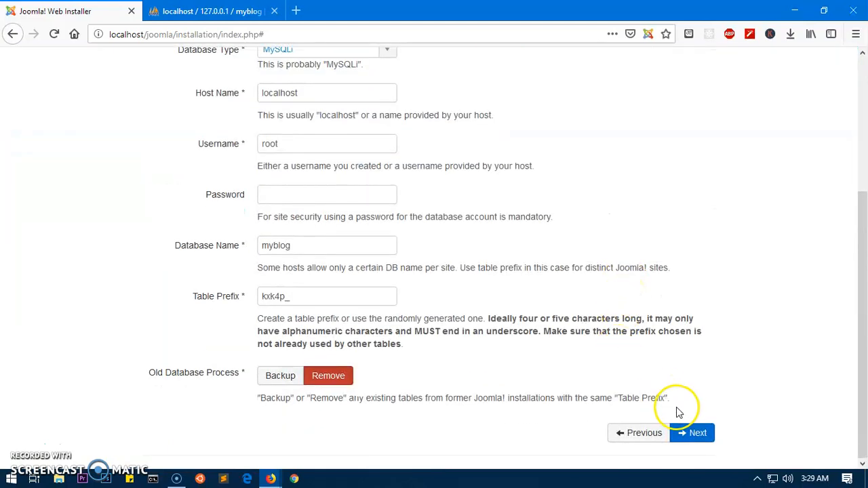
left_click(692, 438)
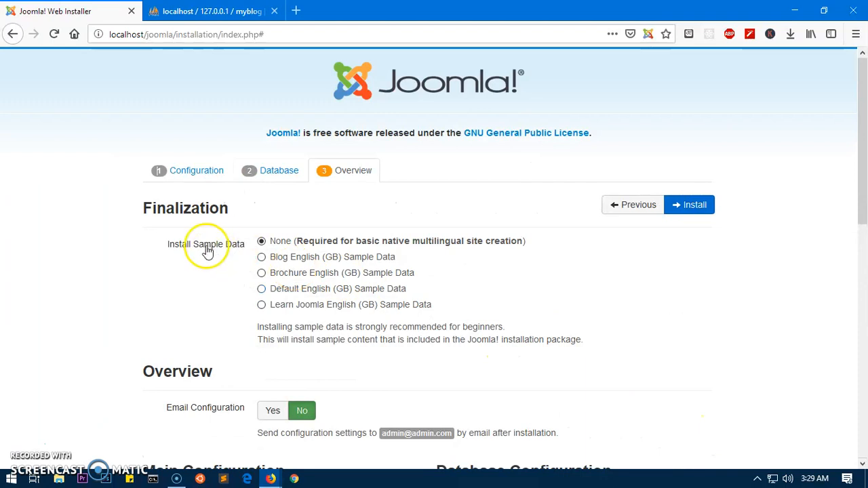
Choose Learn Joomla English (GB) as the sample data to install.
left_click(262, 258)
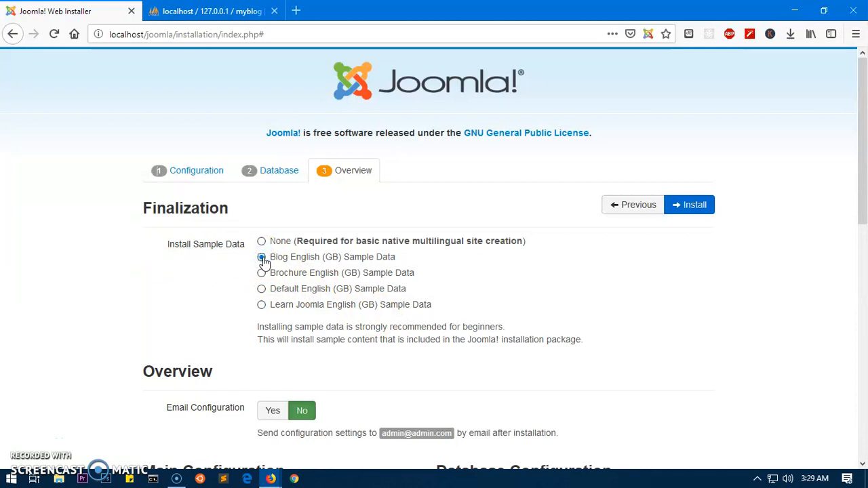
left_click(261, 305)
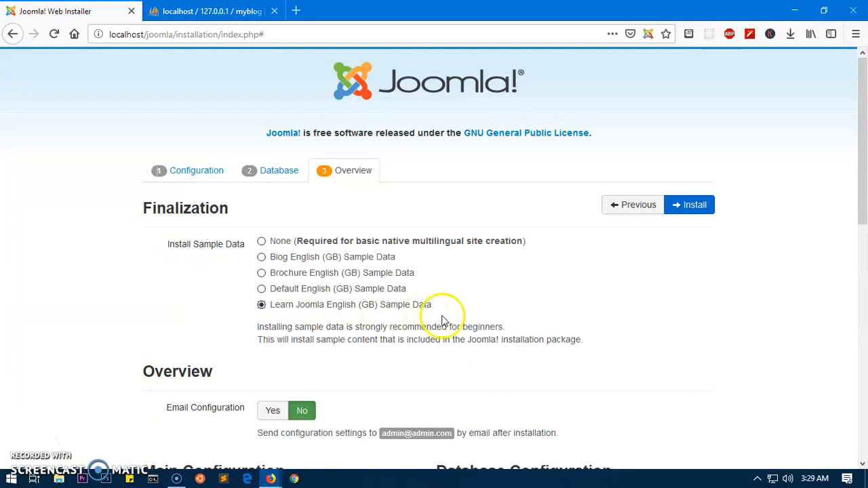
mouse_move(279, 310)
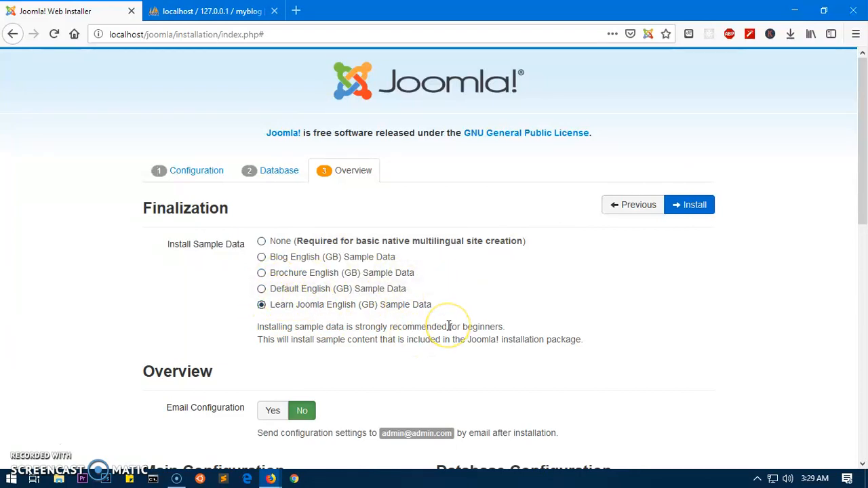
Review the Main and Database Configuration overview and start the installation.
scroll(447, 326, "down", 3)
scroll(448, 331, "up", 2)
scroll(447, 330, "up", 1)
scroll(448, 330, "down", 8)
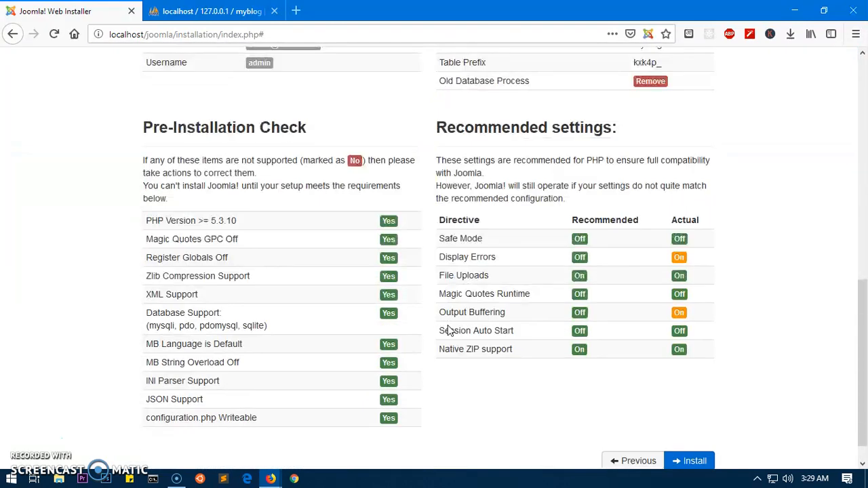
scroll(448, 330, "down", 1)
scroll(508, 345, "up", 4)
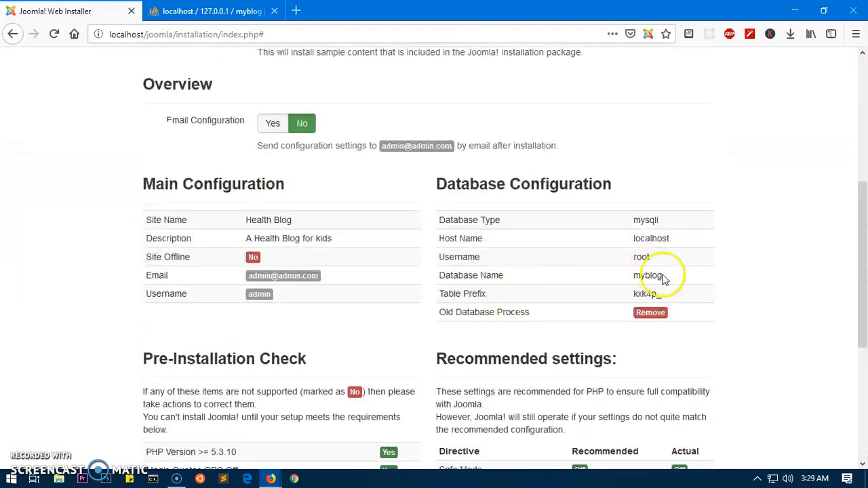
scroll(587, 289, "down", 4)
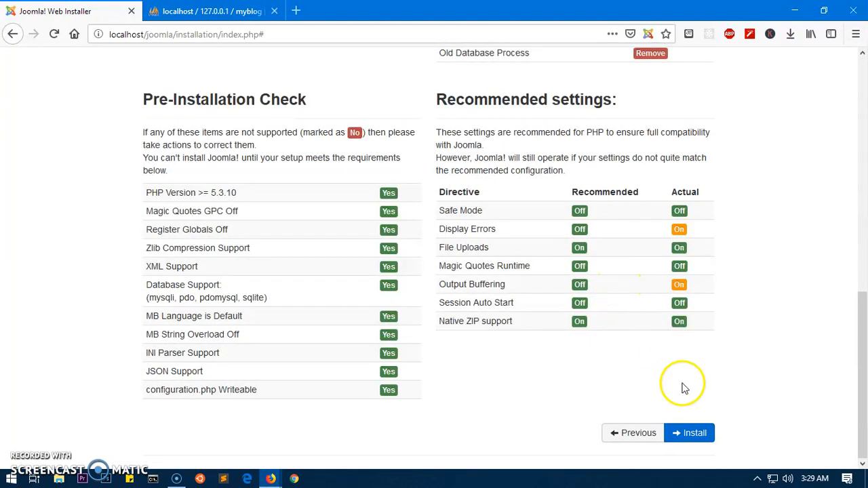
left_click(696, 444)
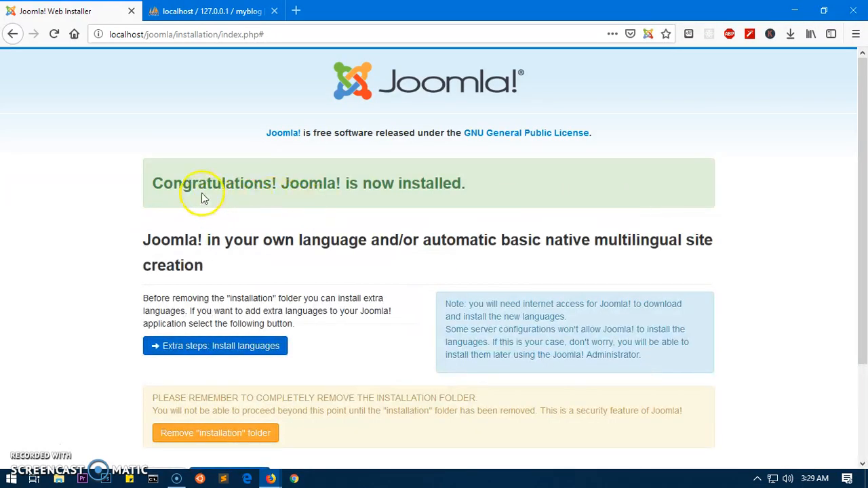
Read the Congratulations message and remove the 'installation' folder.
left_click_drag(201, 193, 517, 197)
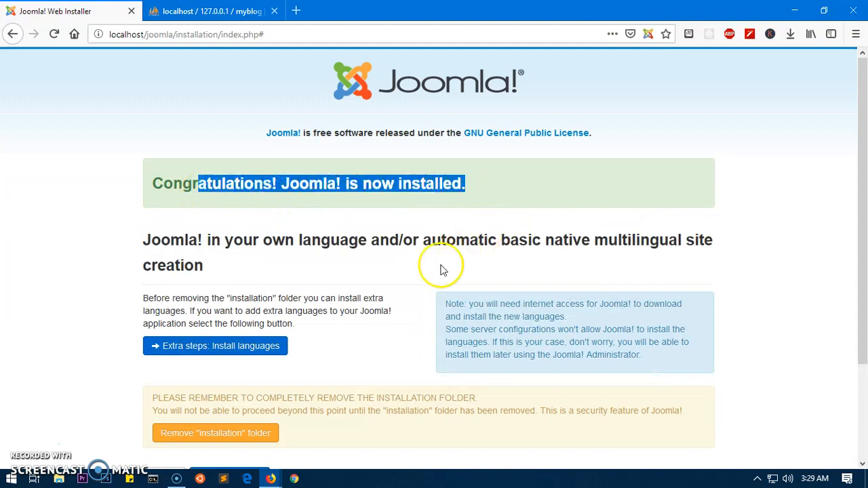
scroll(436, 275, "down", 3)
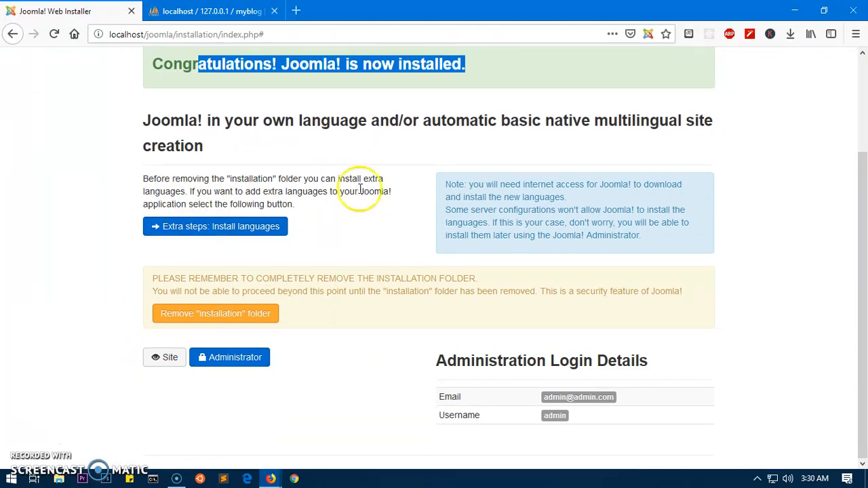
left_click(129, 297)
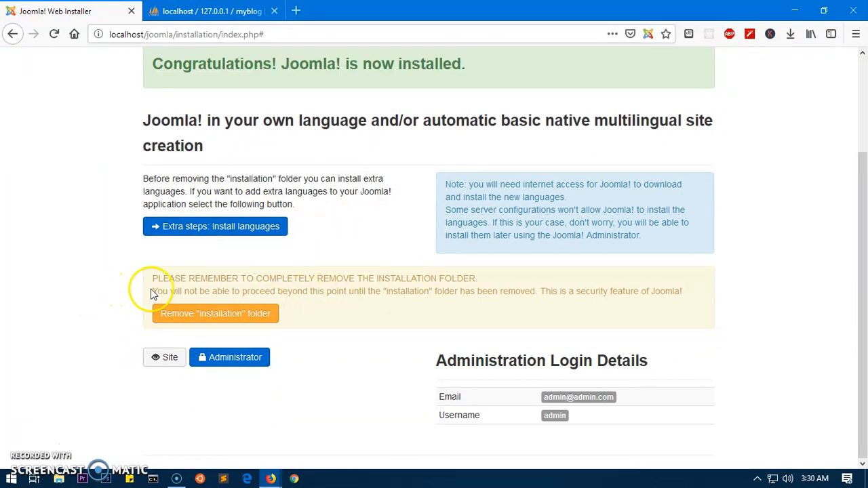
left_click_drag(153, 279, 473, 279)
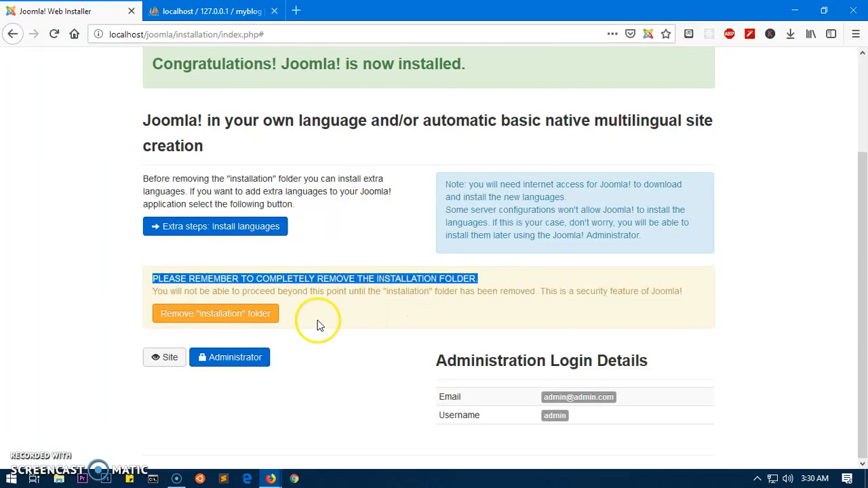
left_click(177, 316)
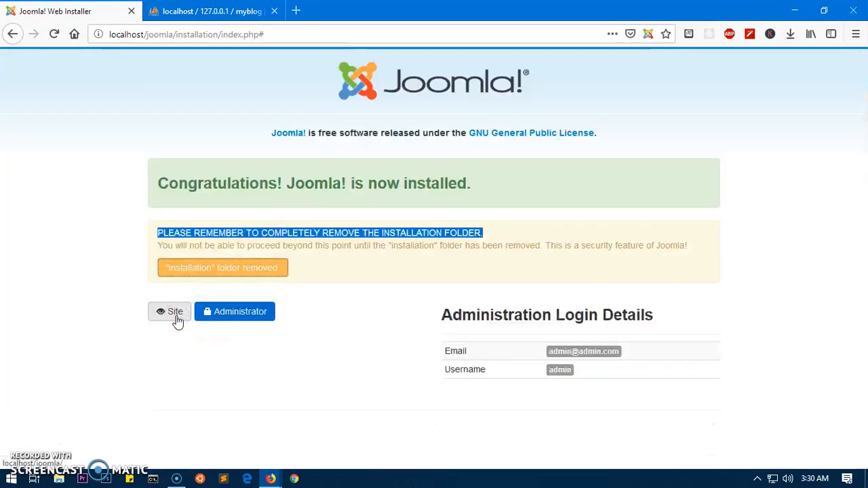
Open the Health Blog front end in a new tab.
left_click(234, 312)
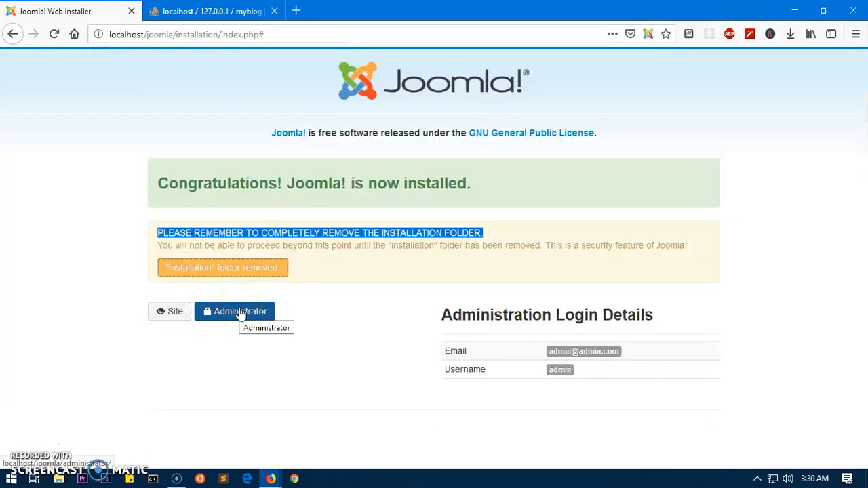
right_click(173, 314)
left_click(204, 116)
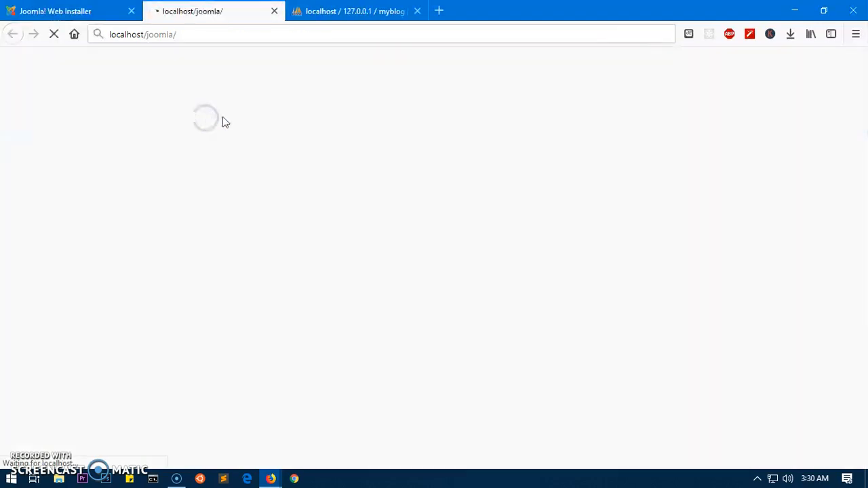
left_click(68, 11)
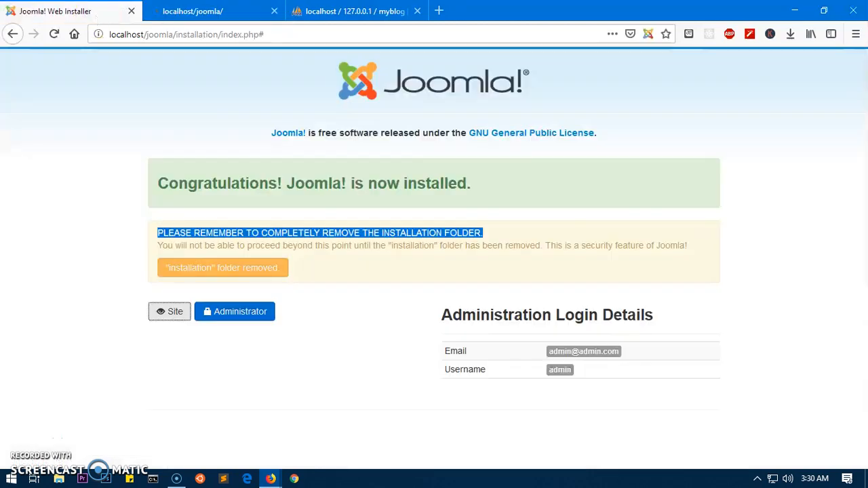
Load the administrator login page, glance over the front page, then return to the login tab.
left_click(234, 310)
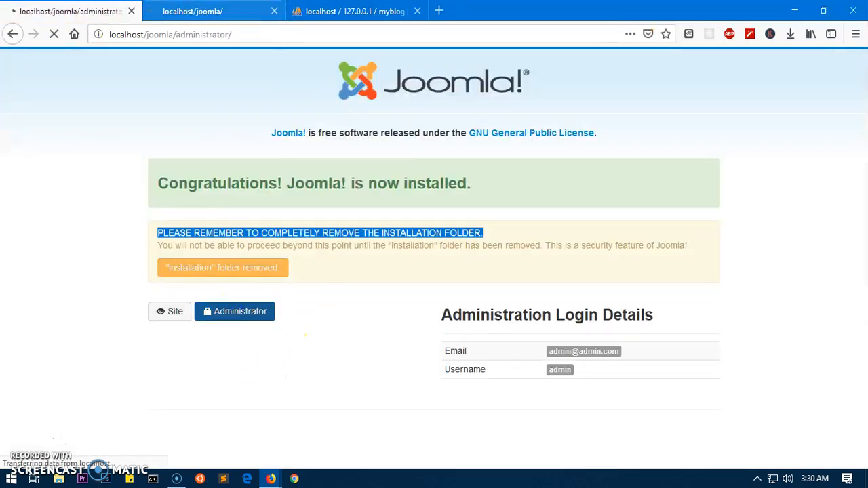
left_click(204, 11)
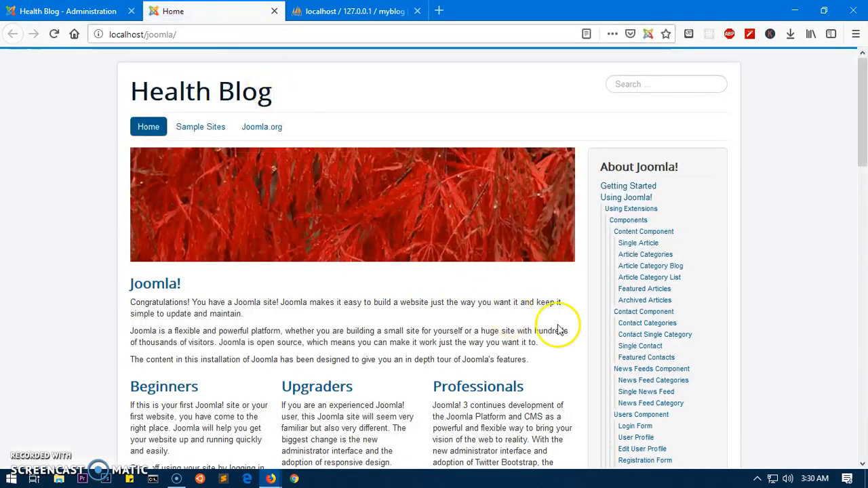
scroll(555, 357, "down", 2)
scroll(555, 356, "down", 4)
scroll(554, 355, "down", 5)
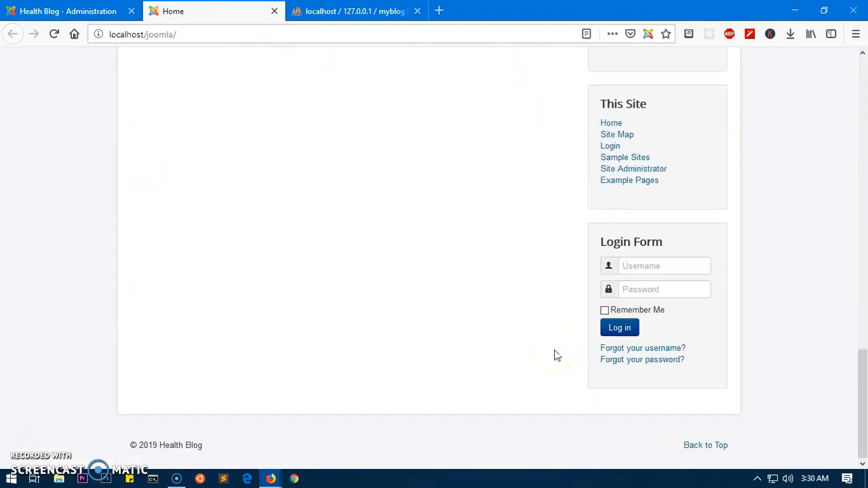
scroll(554, 355, "up", 10)
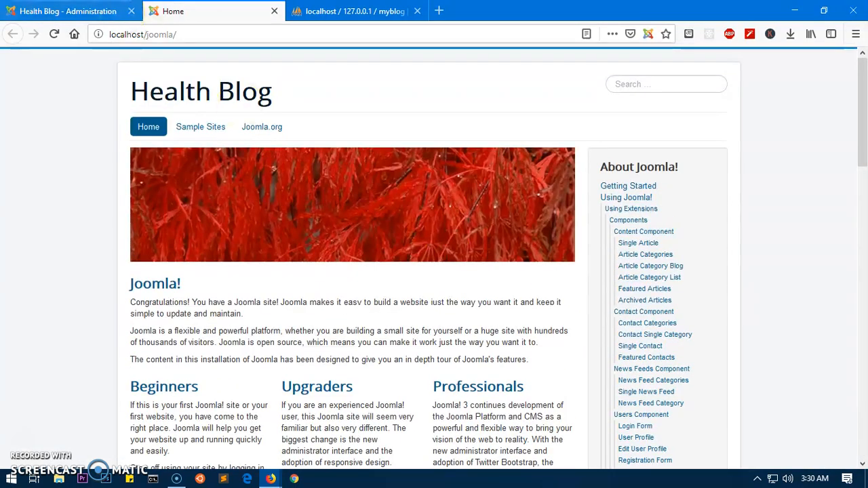
left_click(98, 13)
Sign in to the Health Blog administrator with the saved credentials and close the phpMyAdmin tab.
left_click(401, 221)
left_click(412, 264)
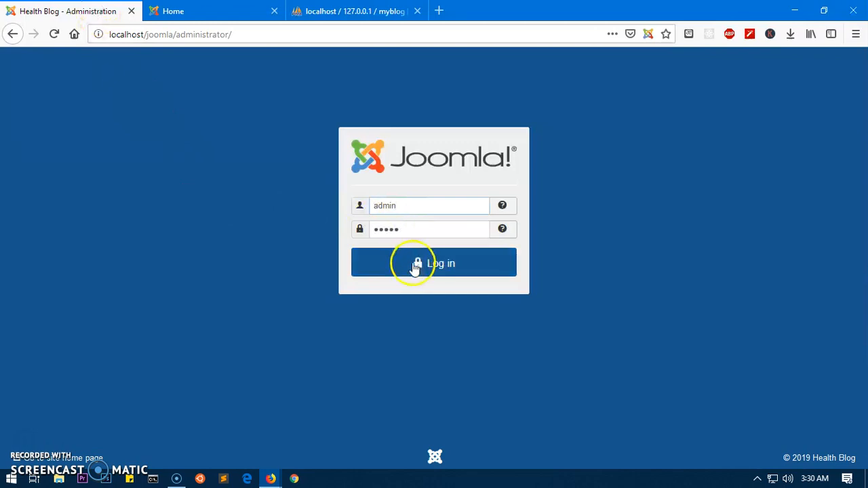
left_click(417, 12)
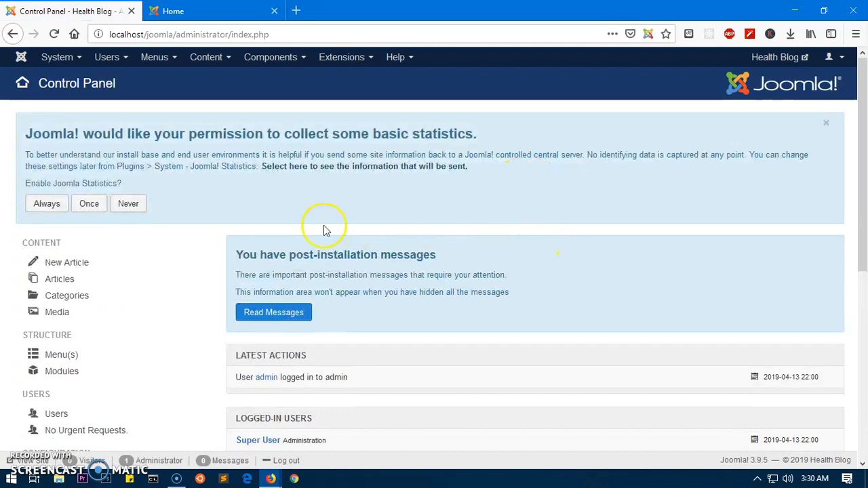
Answer the statistics prompt with Always, then return to the Health Blog front page.
left_click(46, 205)
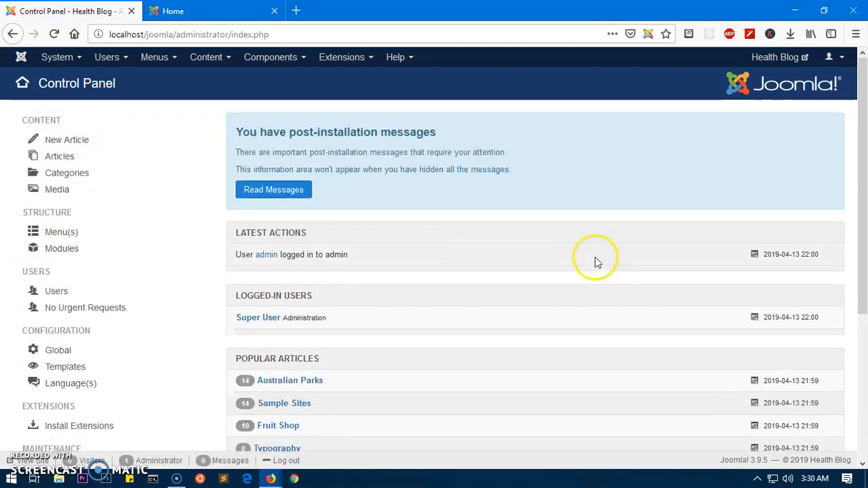
scroll(595, 262, "down", 3)
scroll(597, 263, "up", 2)
scroll(595, 262, "down", 2)
scroll(596, 263, "up", 4)
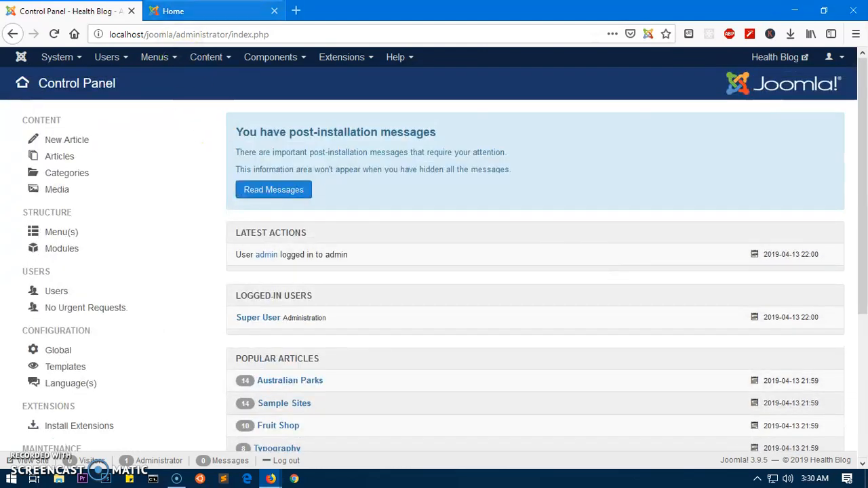
left_click(173, 11)
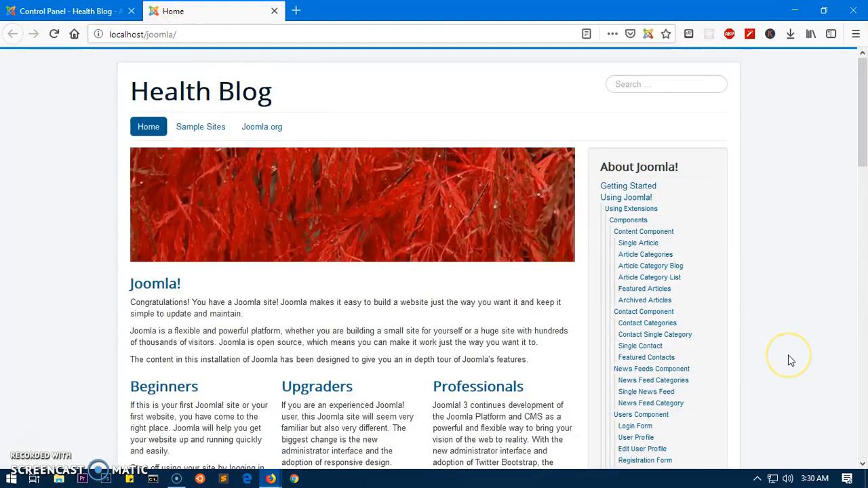
Browse the Health Blog home page and visit the Sample Sites page.
scroll(790, 360, "down", 5)
scroll(788, 359, "up", 5)
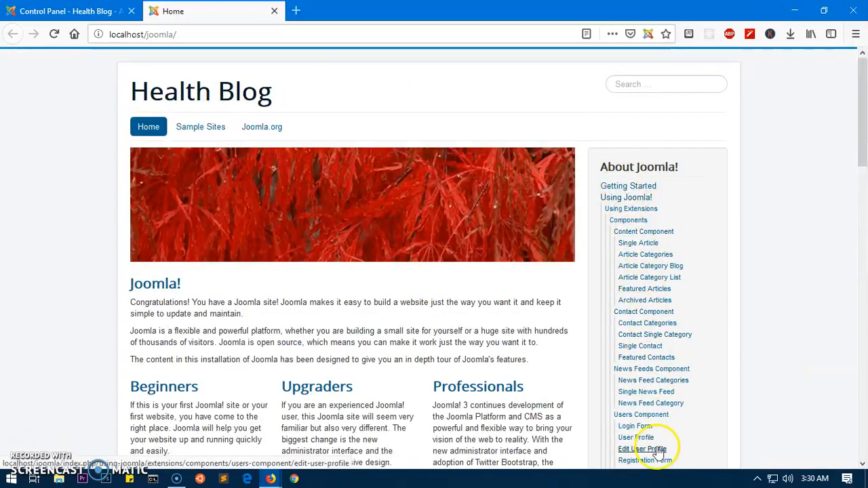
scroll(655, 404, "down", 15)
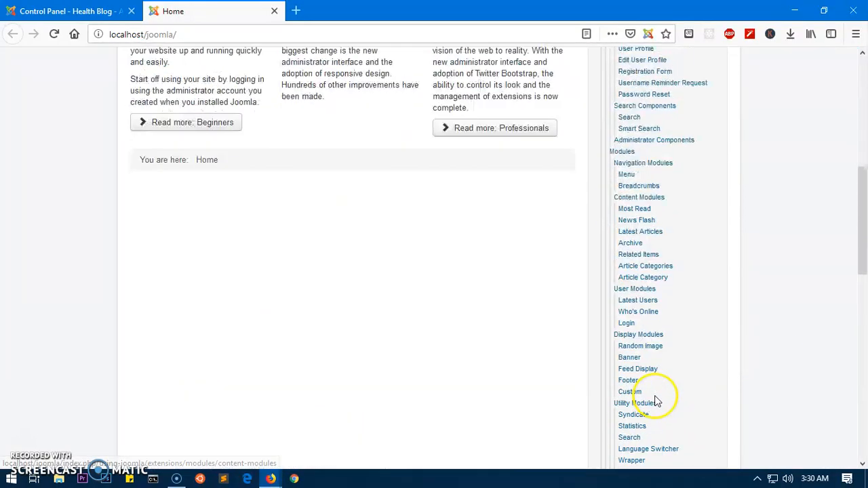
scroll(657, 400, "up", 12)
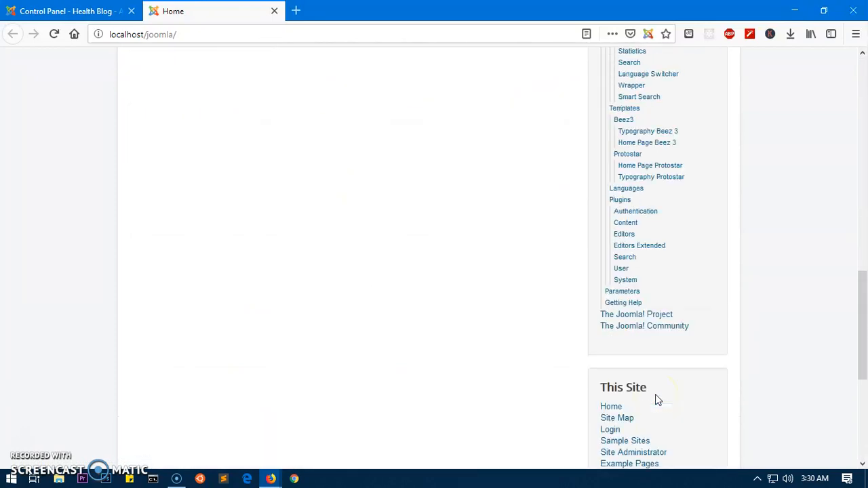
scroll(655, 394, "up", 3)
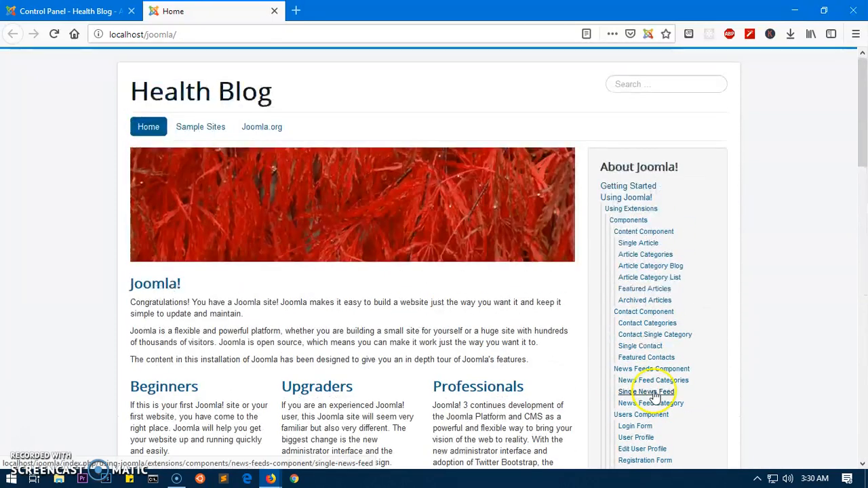
left_click(202, 128)
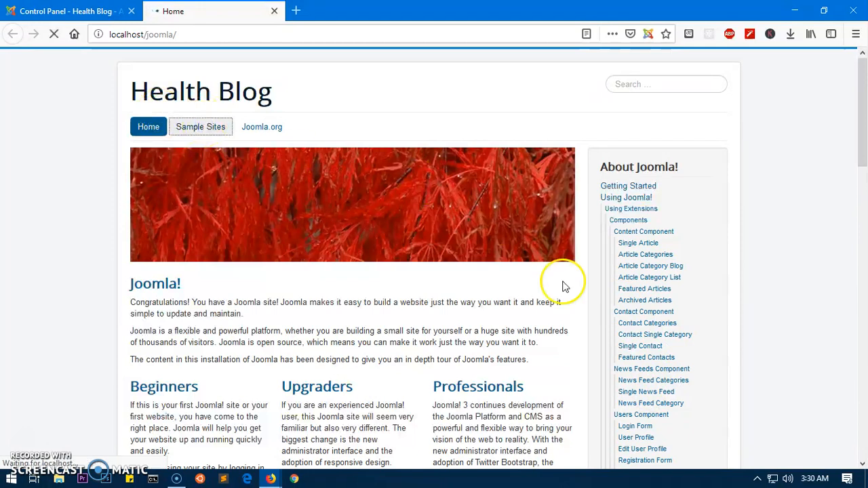
scroll(564, 287, "down", 2)
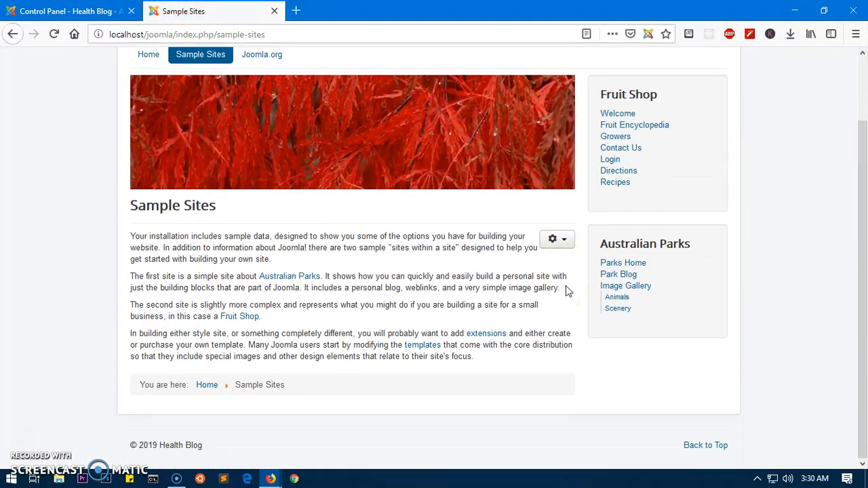
scroll(566, 286, "up", 2)
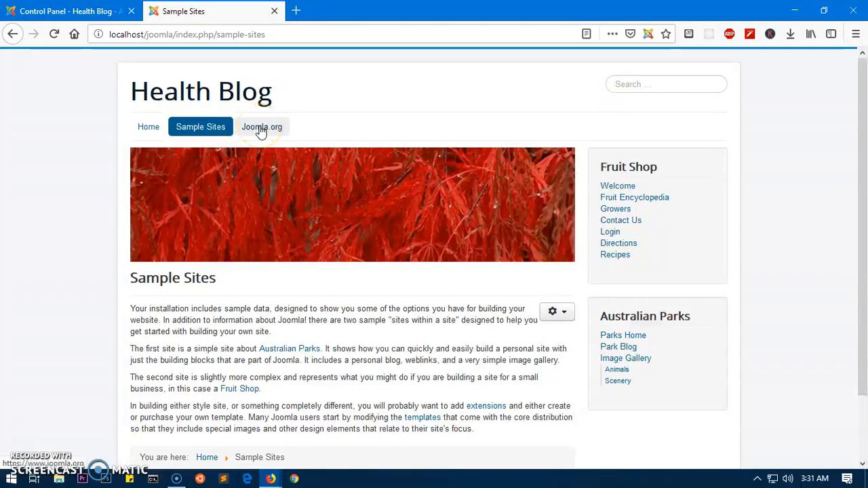
Return to Home and read the Beginners article from the Learn Joomla sample content.
left_click(145, 128)
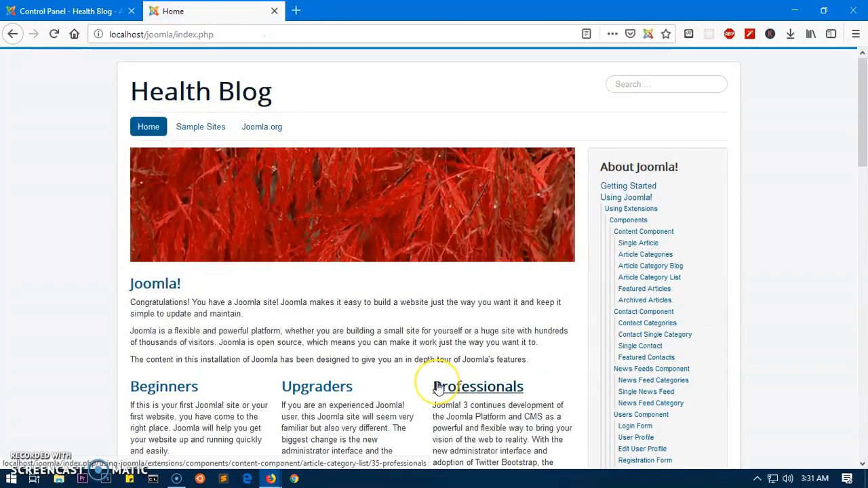
scroll(437, 386, "down", 5)
scroll(382, 352, "up", 3)
left_click(164, 260)
scroll(485, 376, "down", 4)
scroll(485, 377, "down", 3)
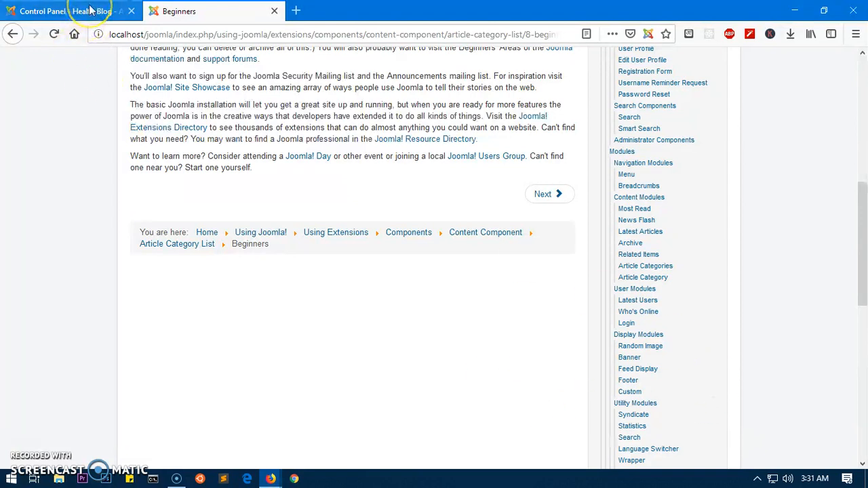
scroll(378, 300, "up", 10)
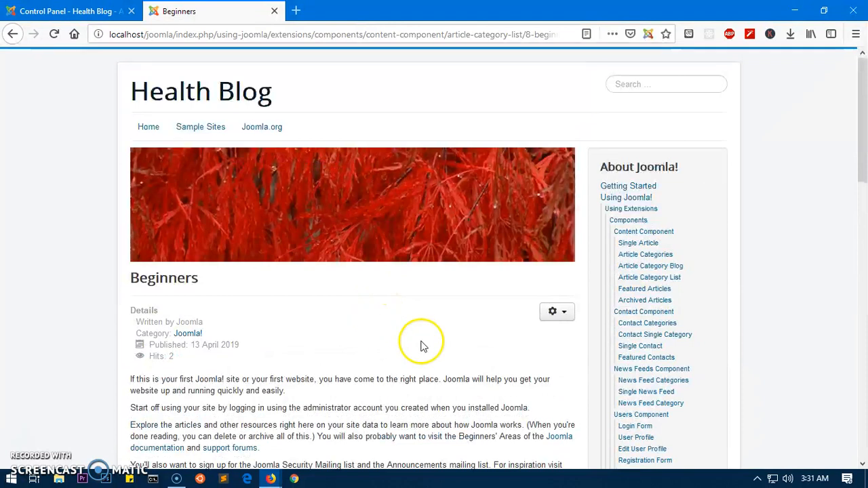